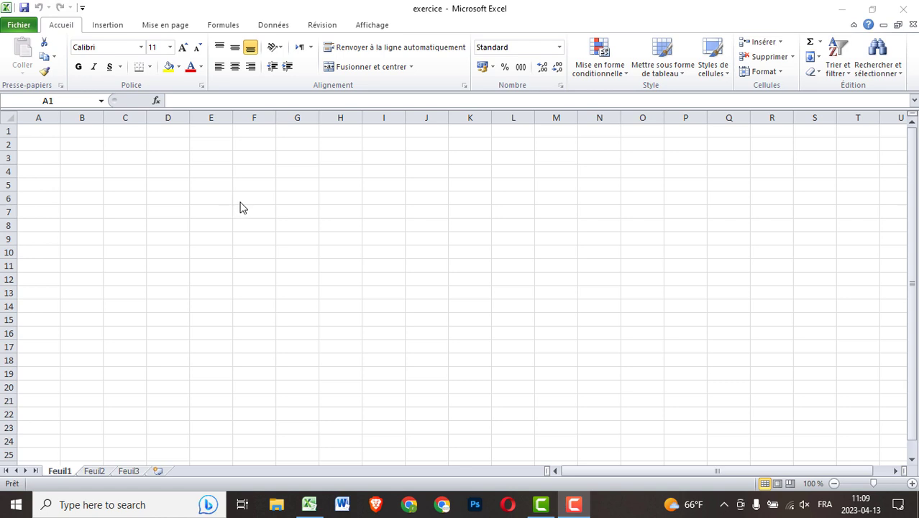
Select the block A1:J2 on the empty sheet for the title
click(96, 154)
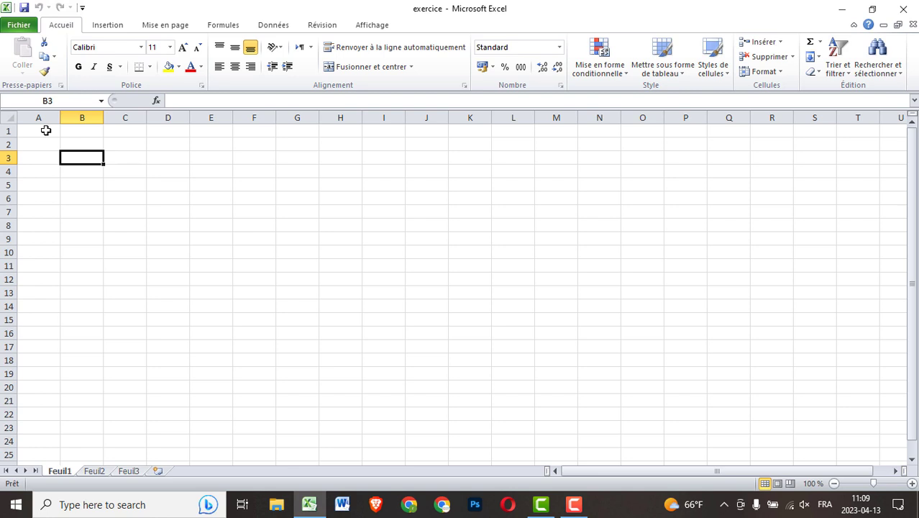
mouse_move(46, 130)
mouse_down()
mouse_move(97, 141)
mouse_move(296, 143)
mouse_up()
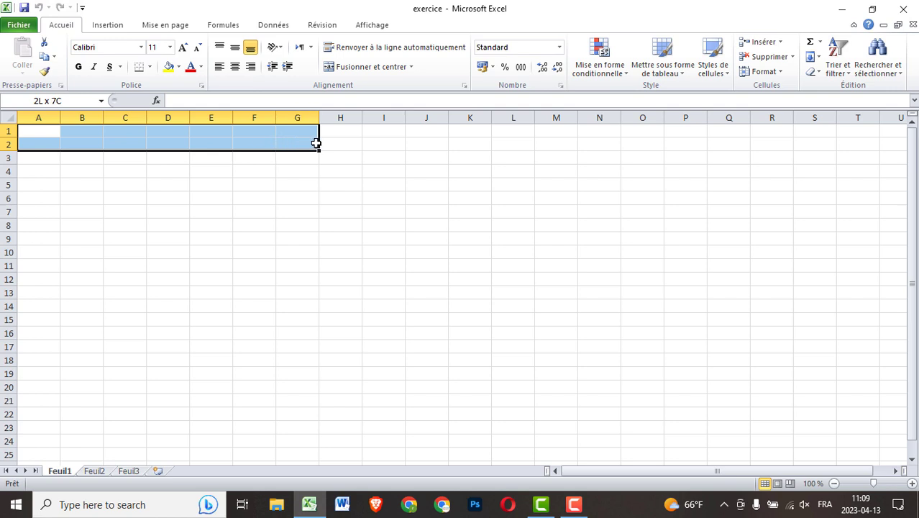
drag(296, 143, 327, 141)
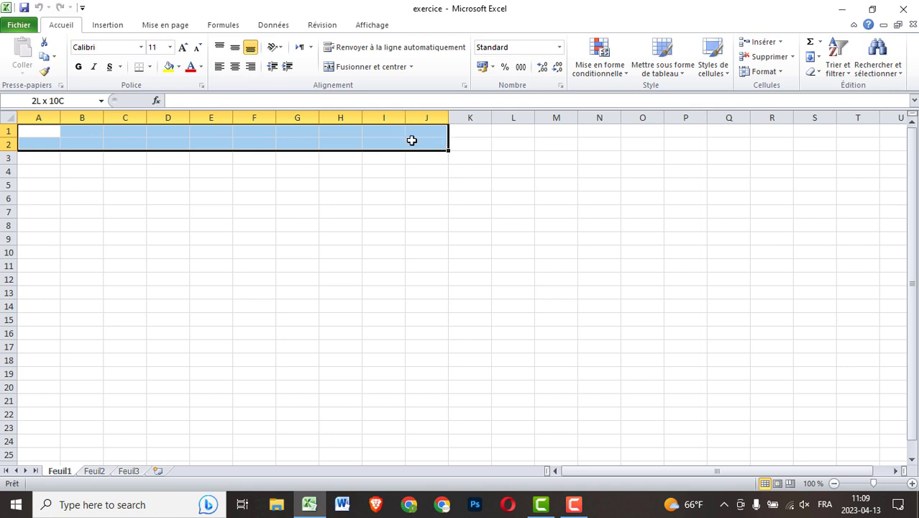
drag(328, 141, 411, 141)
Merge and centre A1:J2 and enter the title SITUATION
click(359, 67)
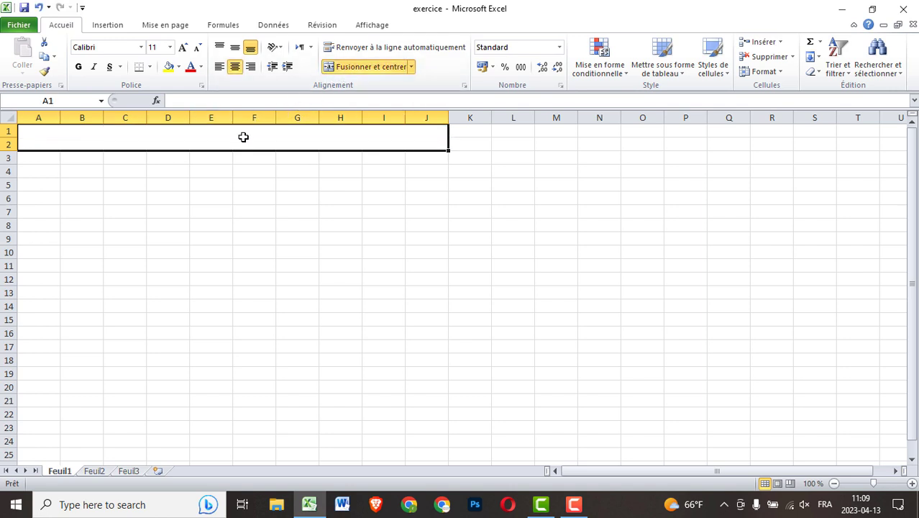
text(sit)
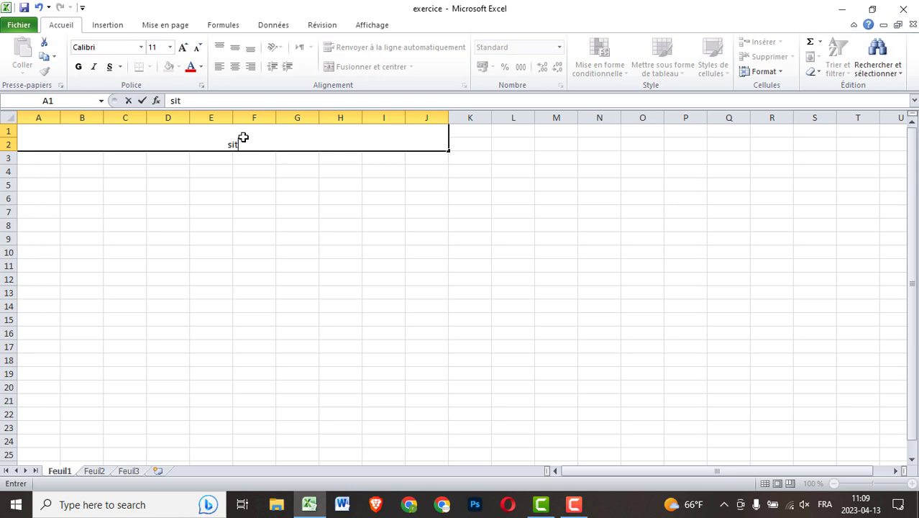
key(BackSpace)
key(BackSpace)
text(ITUATI)
text(ON)
click(238, 180)
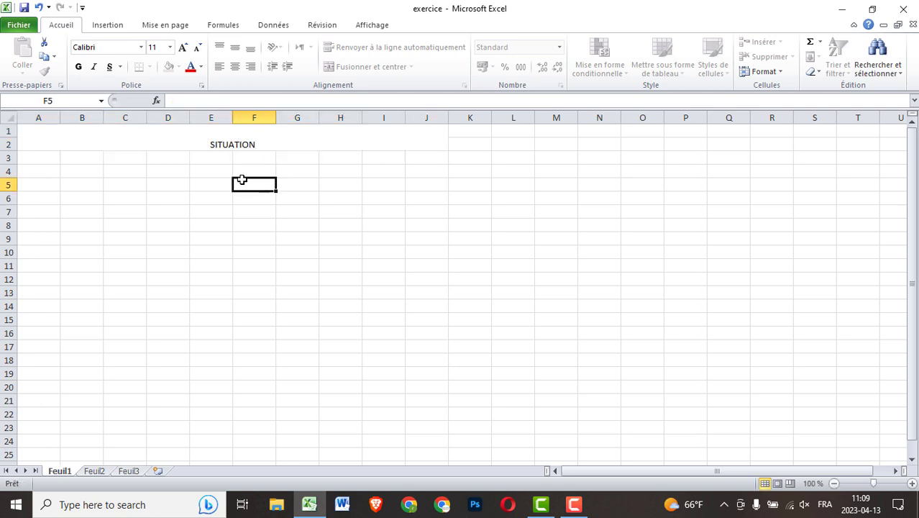
click(234, 140)
Format the title middle-aligned, 24 pt, bold, red, in Calibri
click(236, 48)
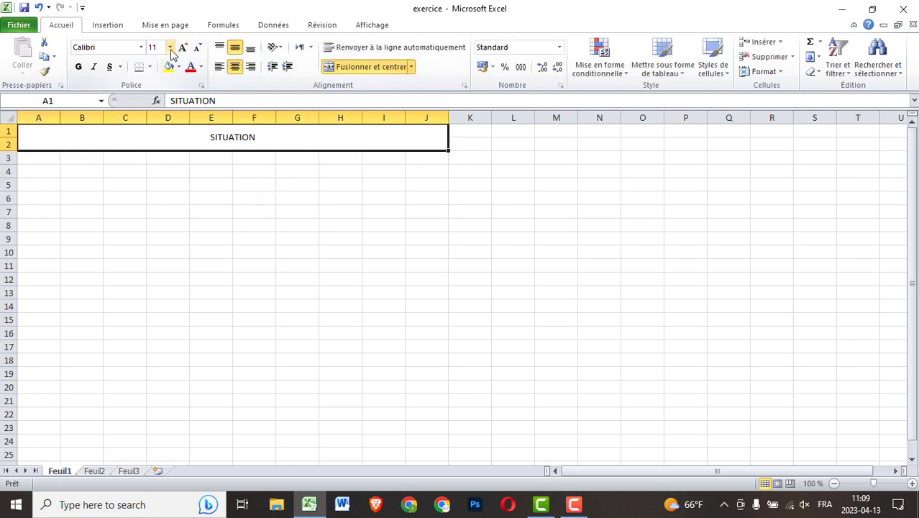
click(170, 47)
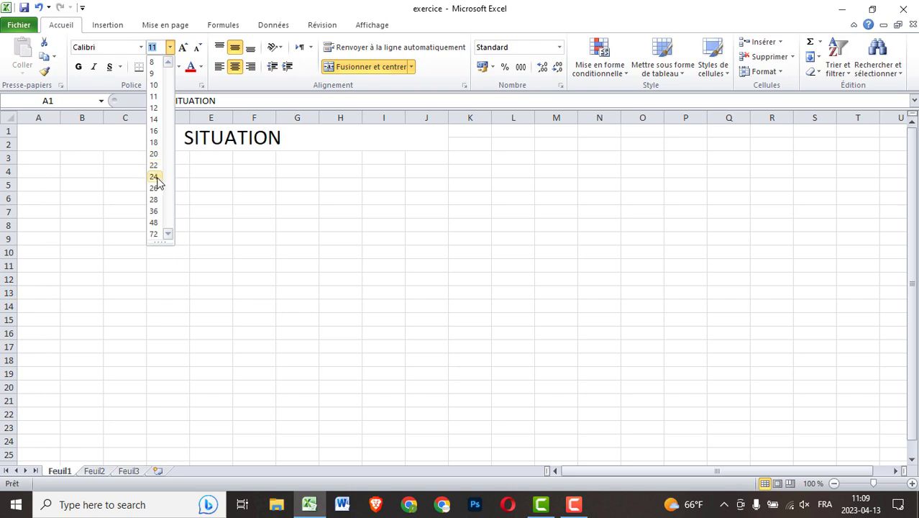
click(155, 177)
click(78, 66)
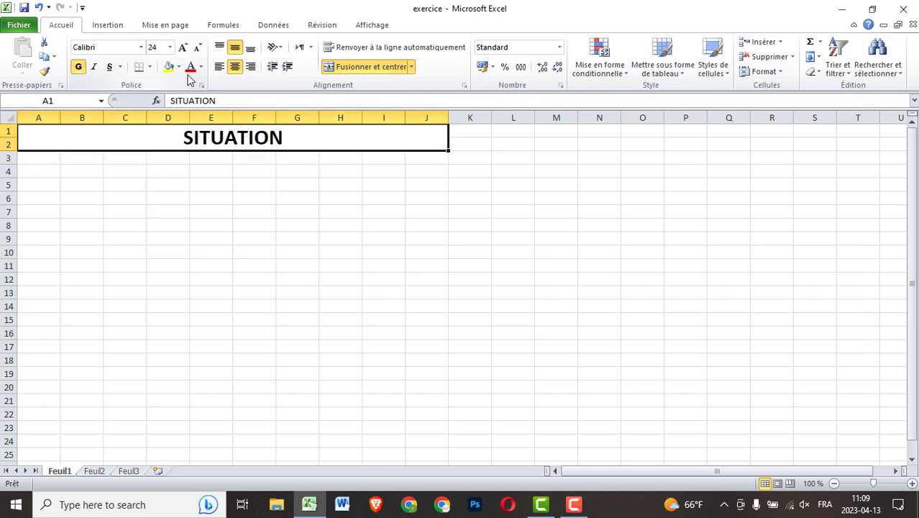
click(190, 66)
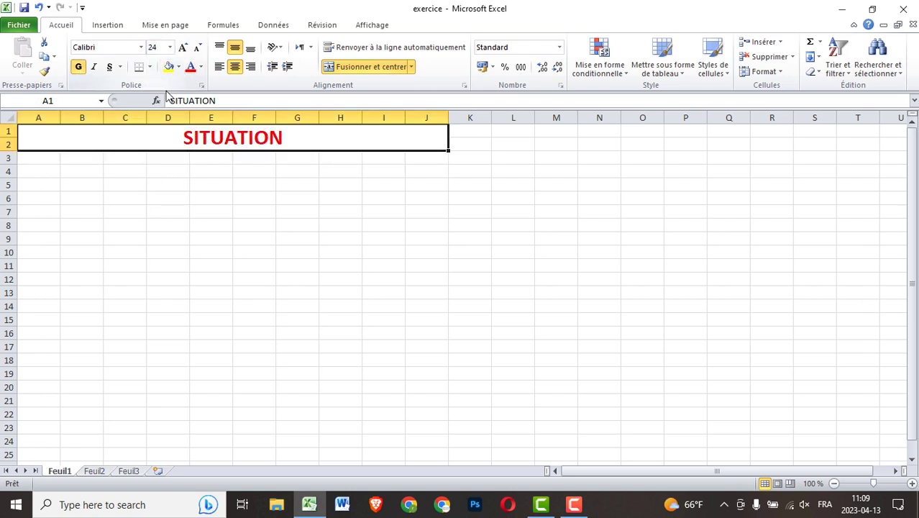
click(142, 48)
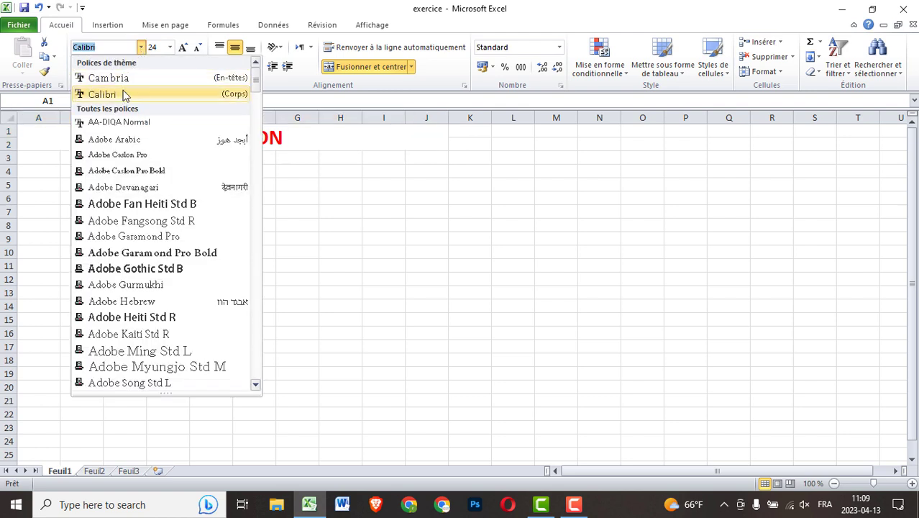
click(128, 94)
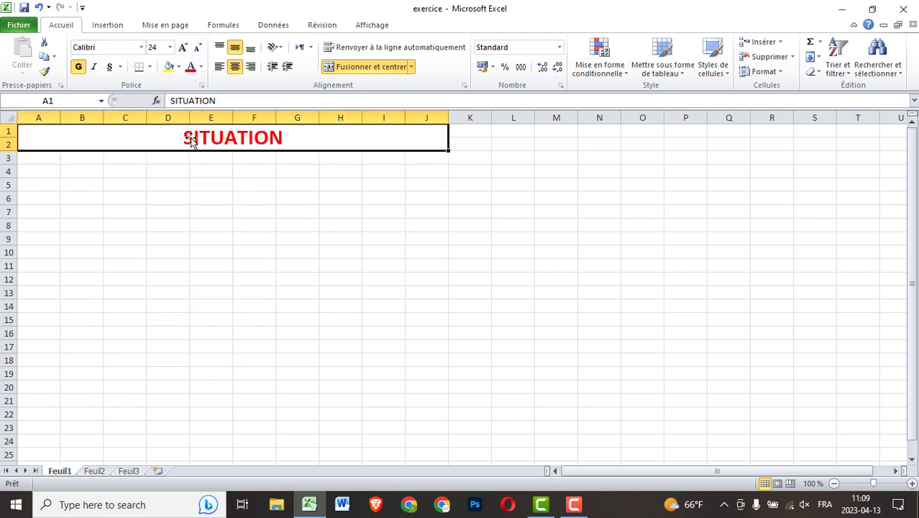
click(295, 224)
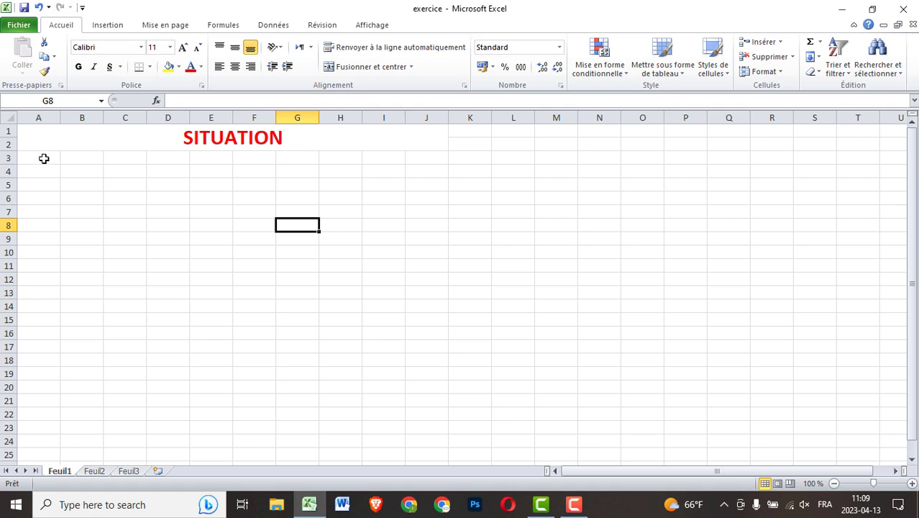
Merge and centre A3:D3 and G3:J3 in row 3
drag(44, 158, 156, 158)
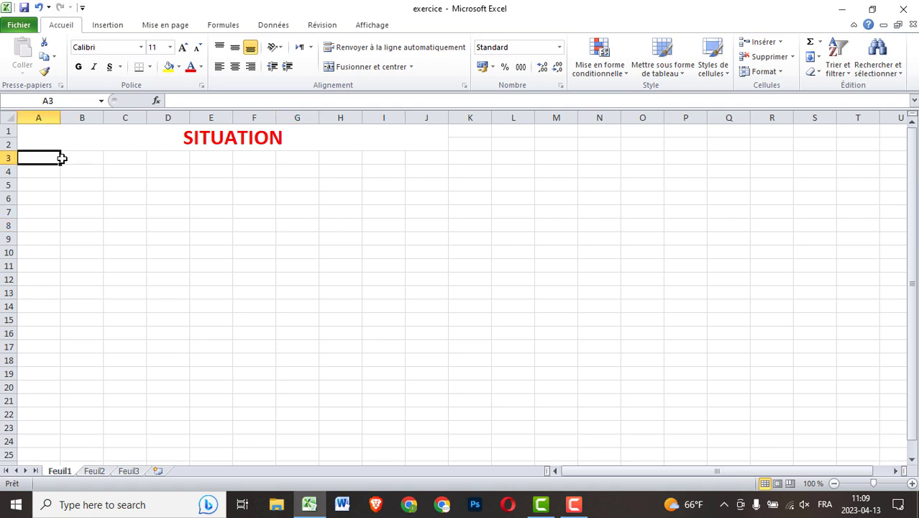
click(352, 68)
drag(419, 157, 318, 157)
click(368, 67)
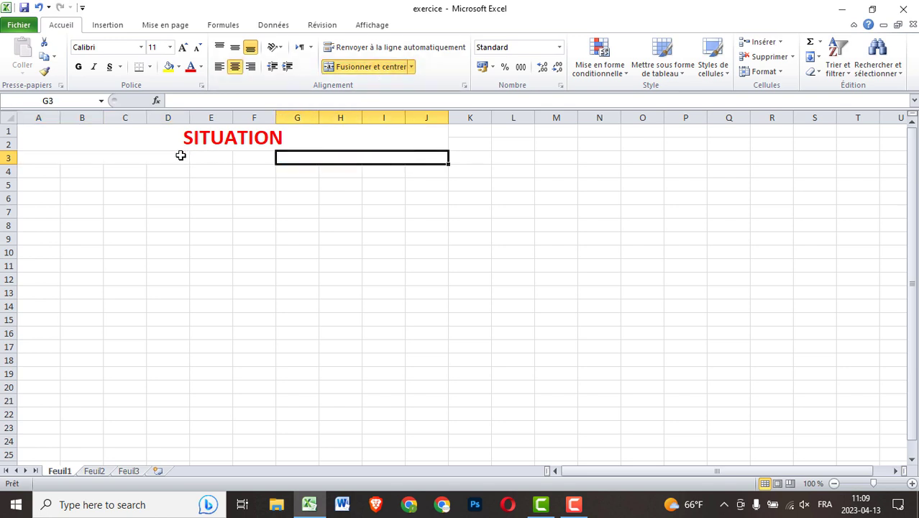
Label the merged cells CLIENT 1 and COMMERCIAL 1
click(156, 155)
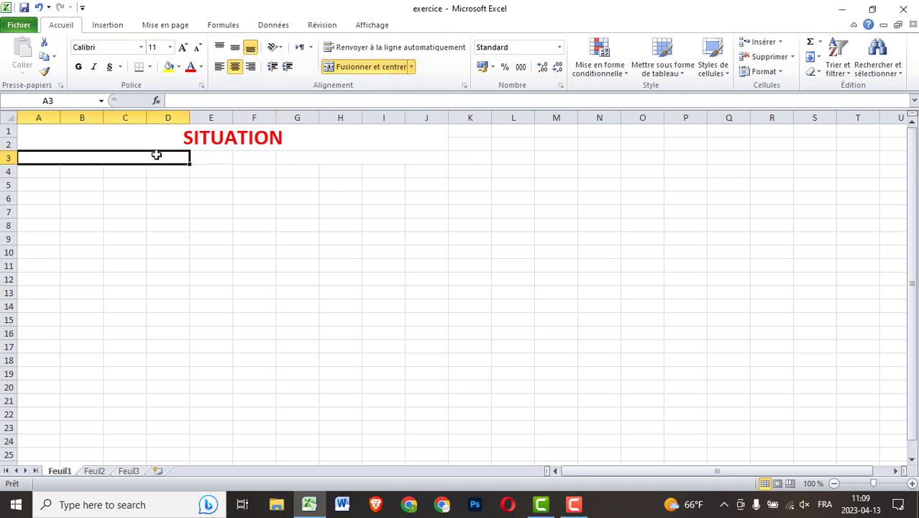
text(CLIENT)
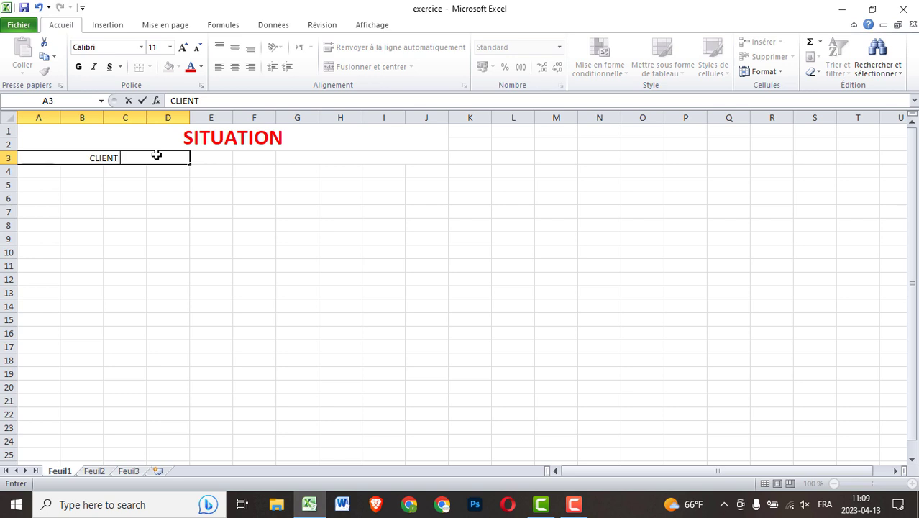
text( 1)
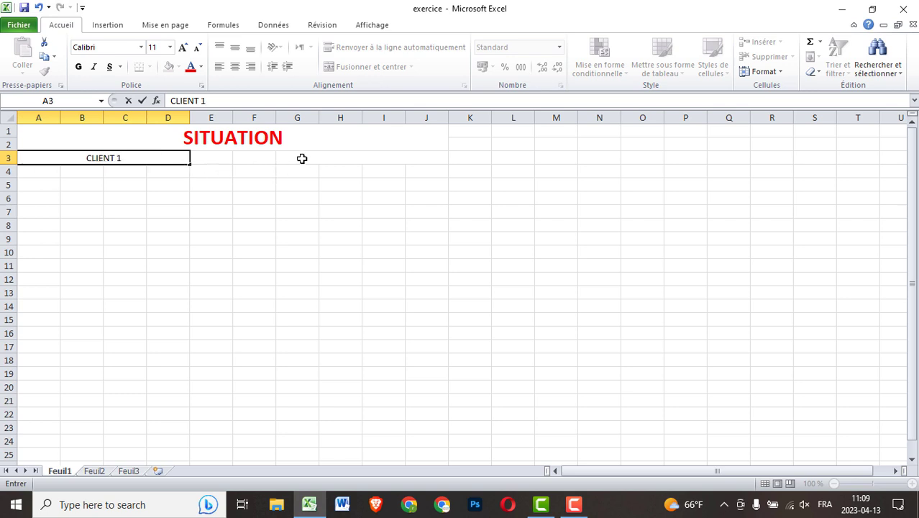
click(303, 158)
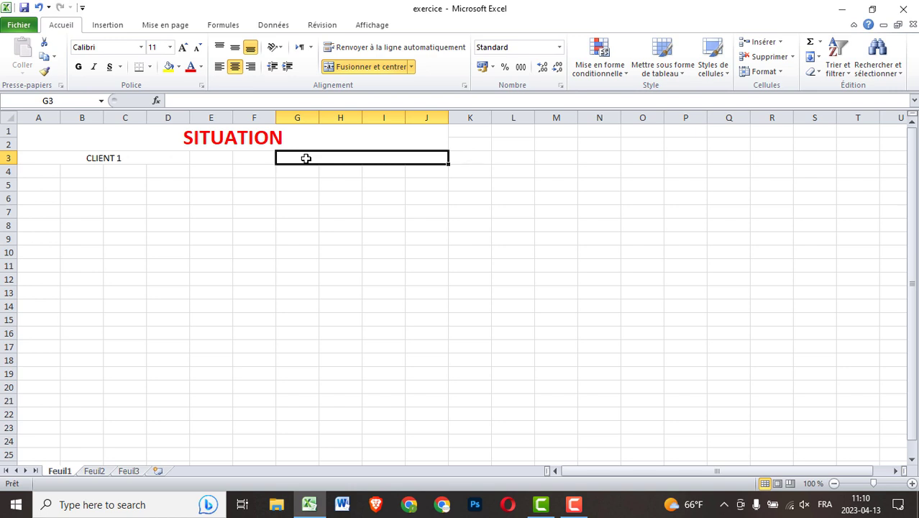
text(C)
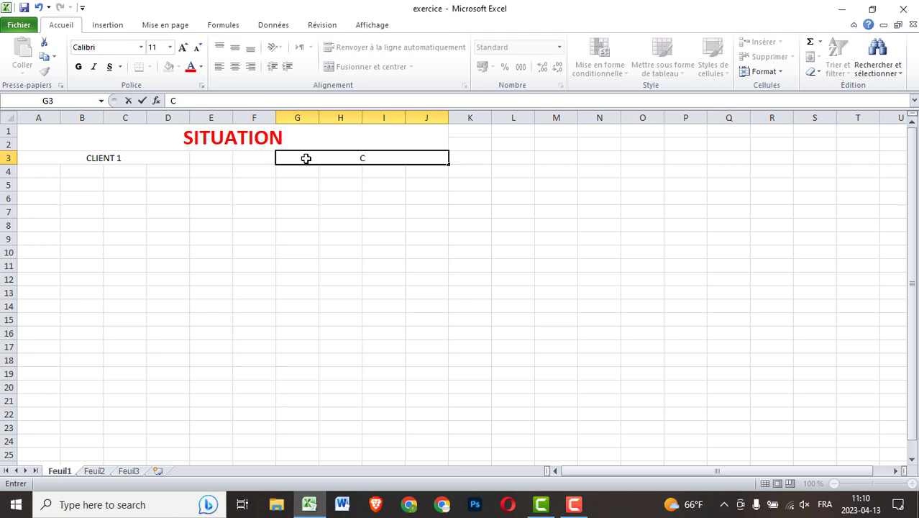
text(OMMERC)
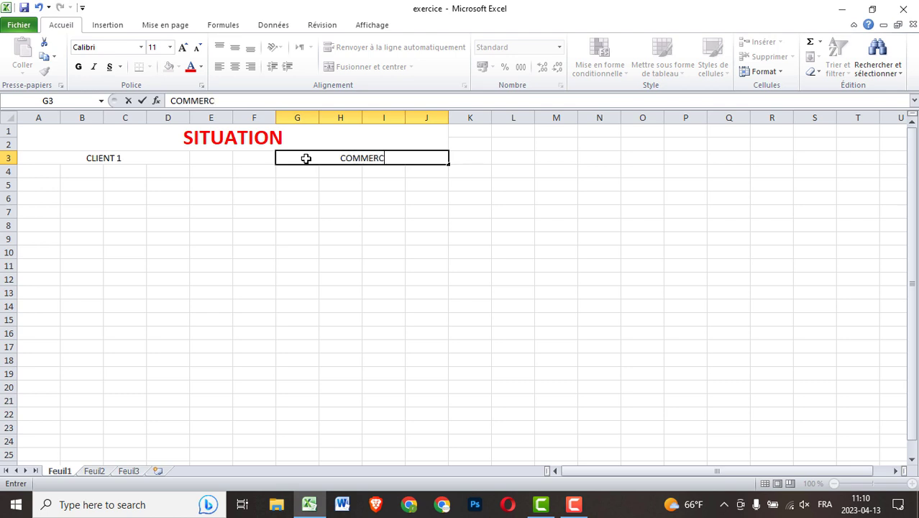
text(IAL)
text( 1)
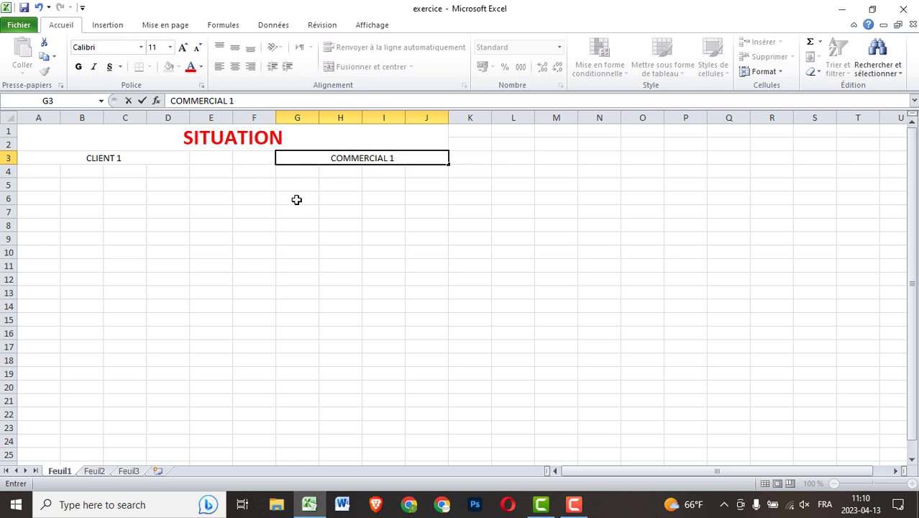
click(295, 222)
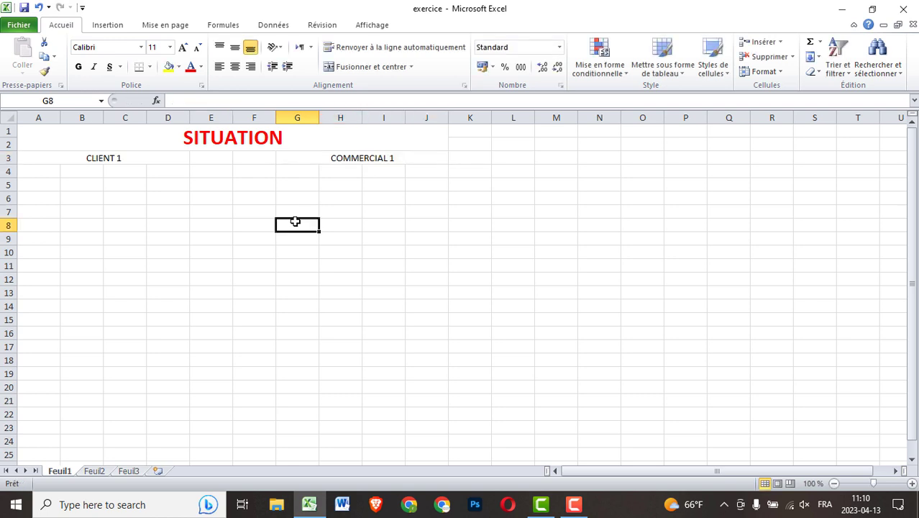
Enter the headers LA DATE, PRODUIT 1 and PRODUIT 2 in A4:C4
click(43, 172)
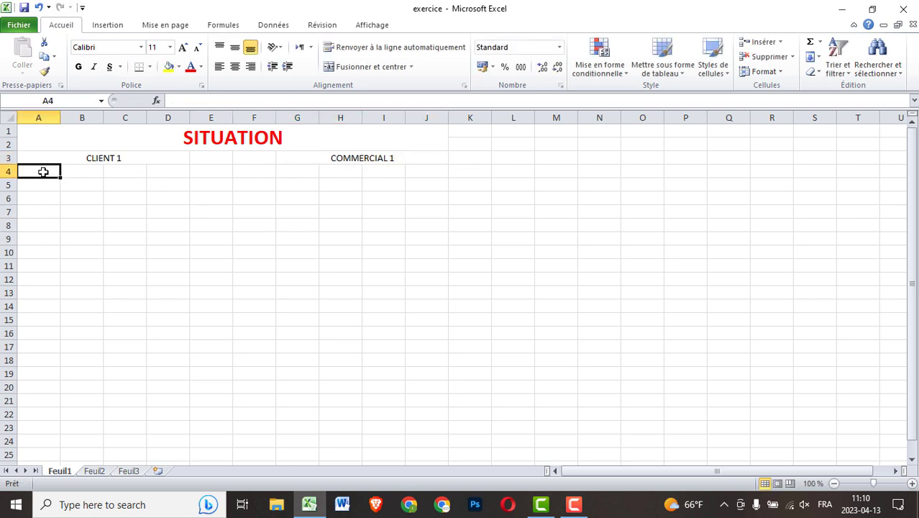
text(LA DATE)
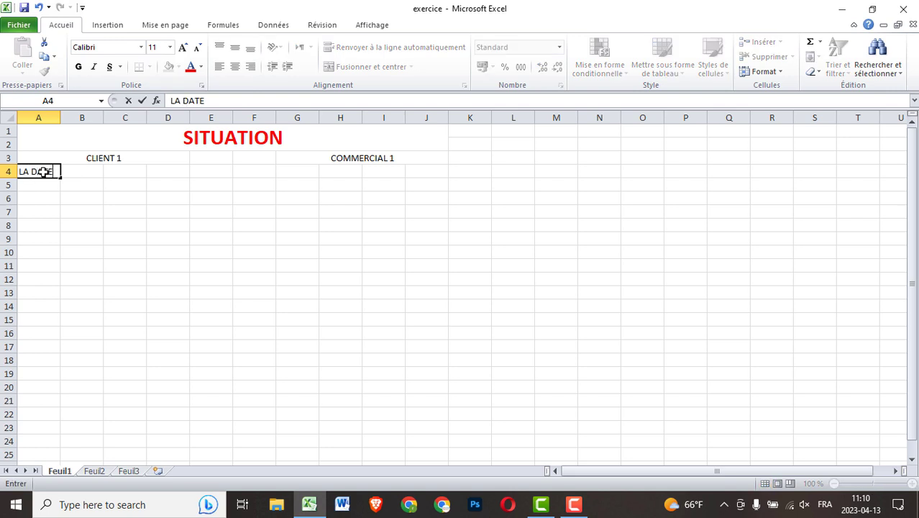
key(Tab)
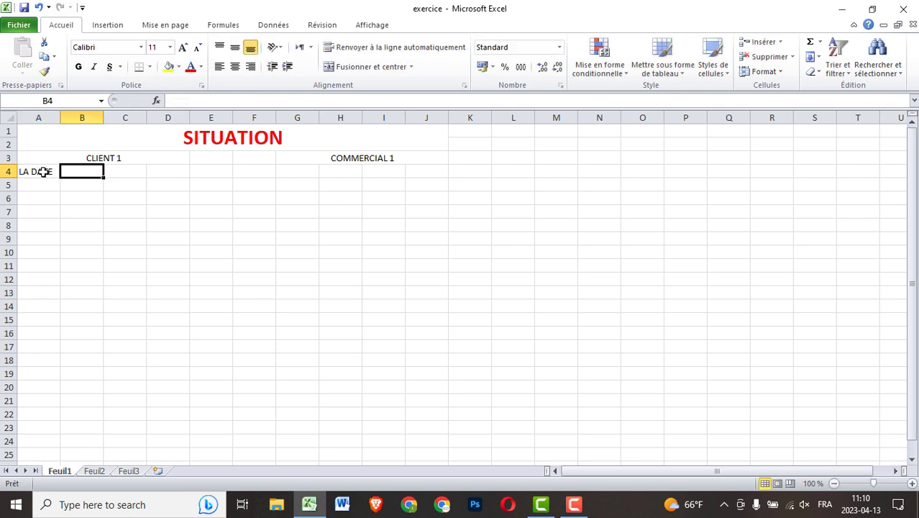
text(PRODUIT)
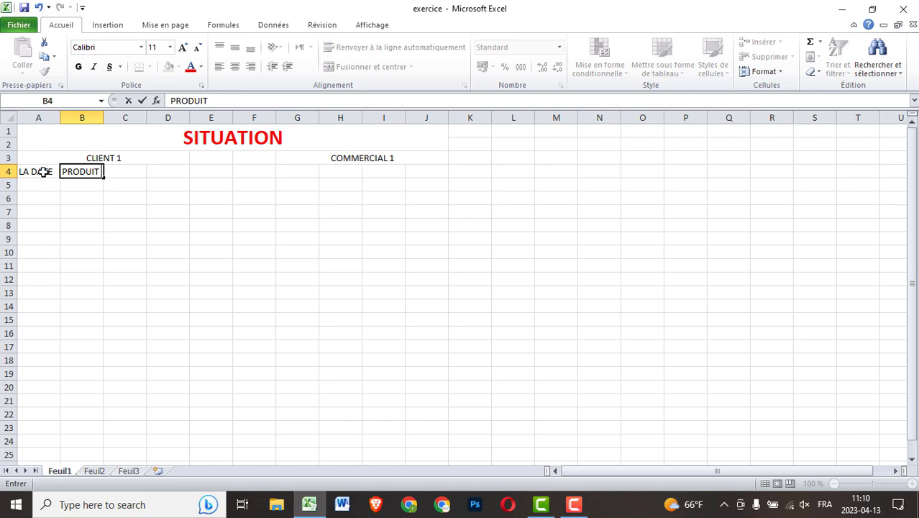
text( 1)
key(Tab)
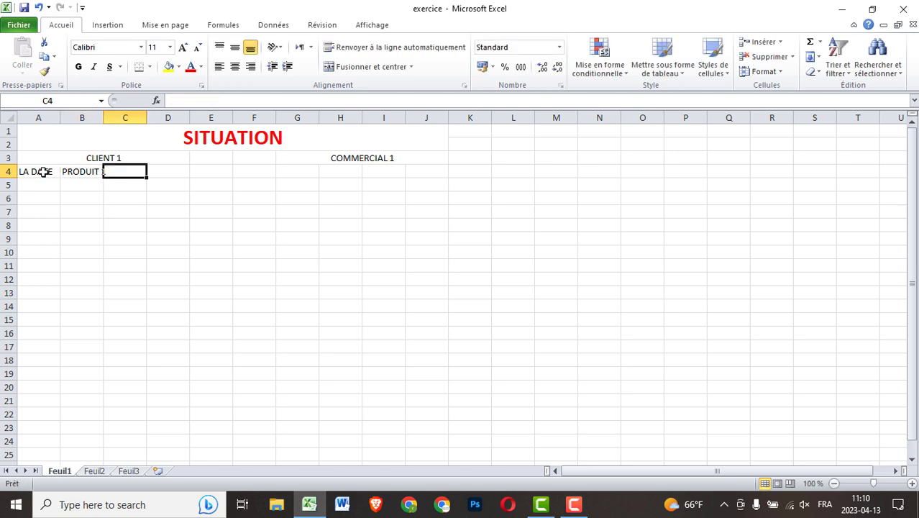
text(PRO)
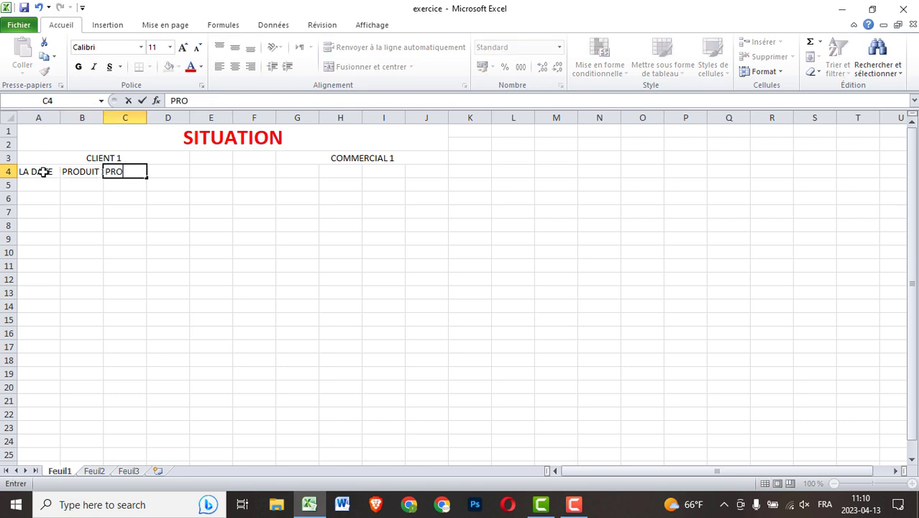
text(DUIT 2)
key(Tab)
Extend the product headers to PRODUIT 8 in I4 and add TOTAL in J4
drag(78, 171, 407, 174)
click(428, 171)
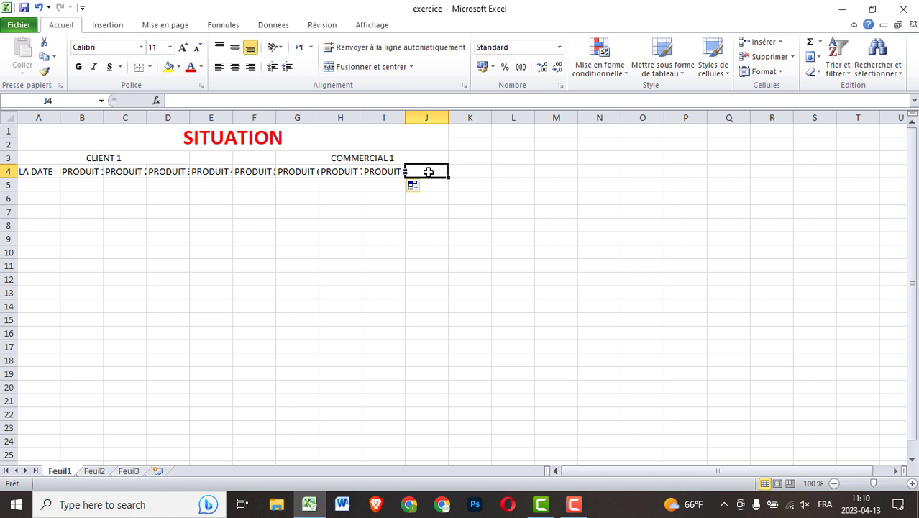
text(TOTAL)
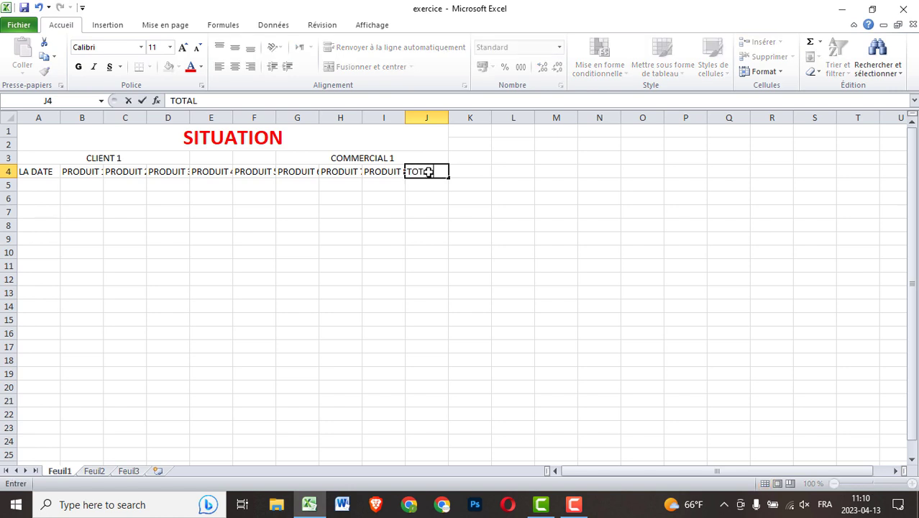
key(Return)
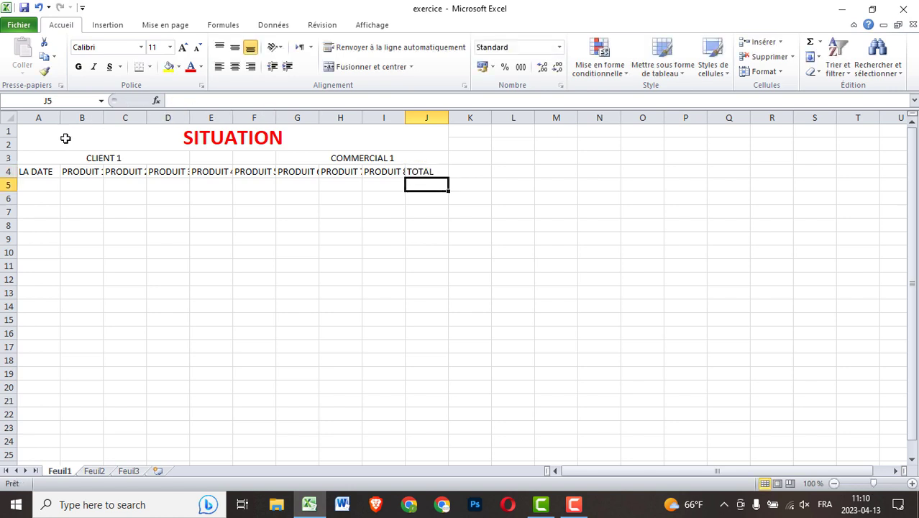
Set the table text to 14 pt and widen columns B to J to fit the headers
mouse_move(57, 155)
mouse_down()
mouse_move(305, 312)
mouse_move(333, 348)
mouse_up()
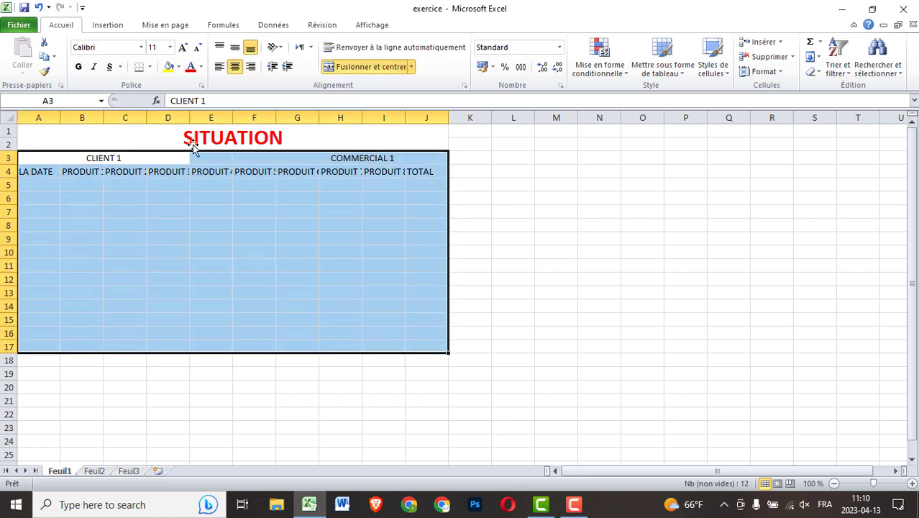
click(170, 46)
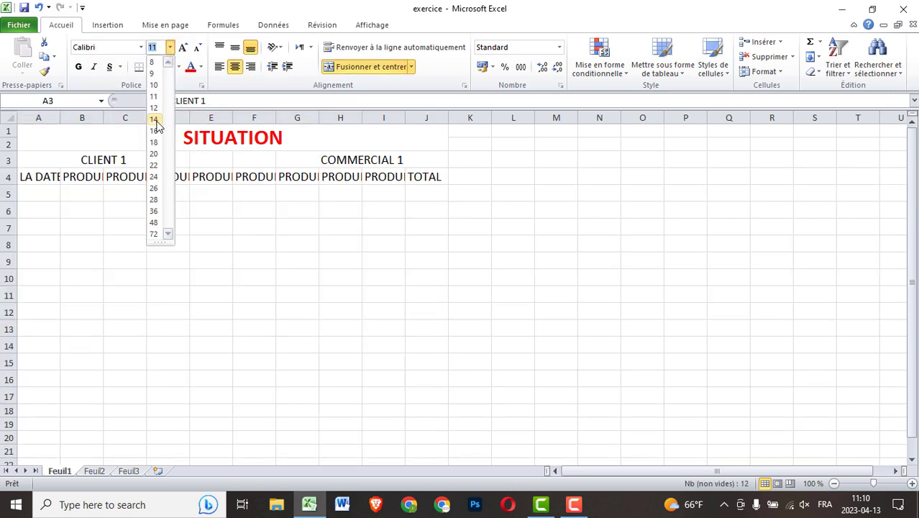
click(156, 120)
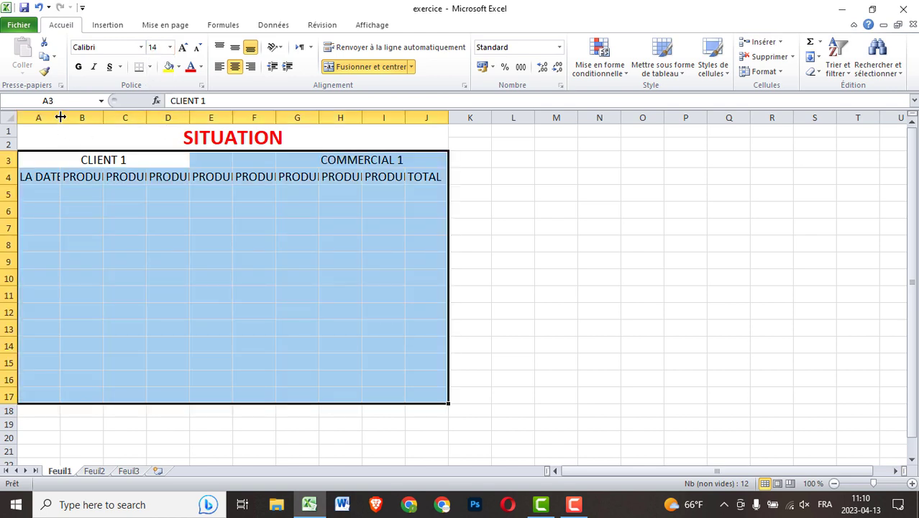
drag(60, 118, 646, 118)
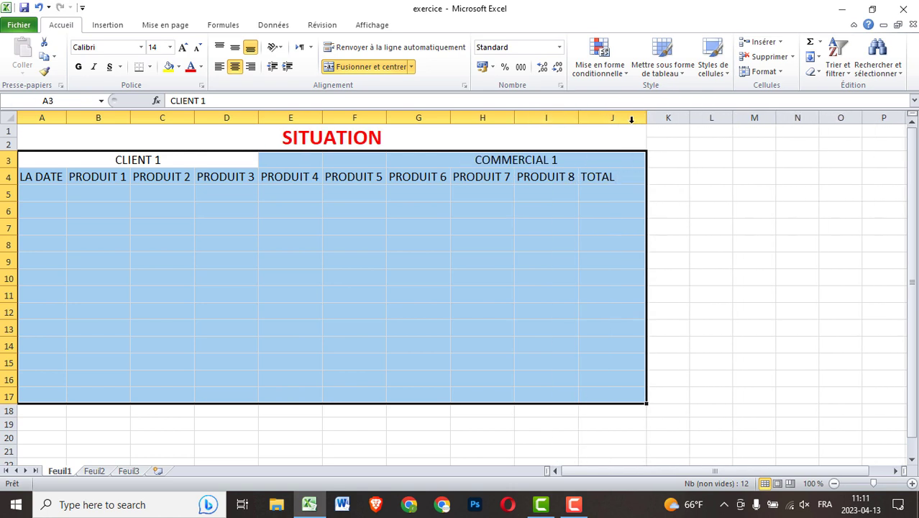
click(291, 233)
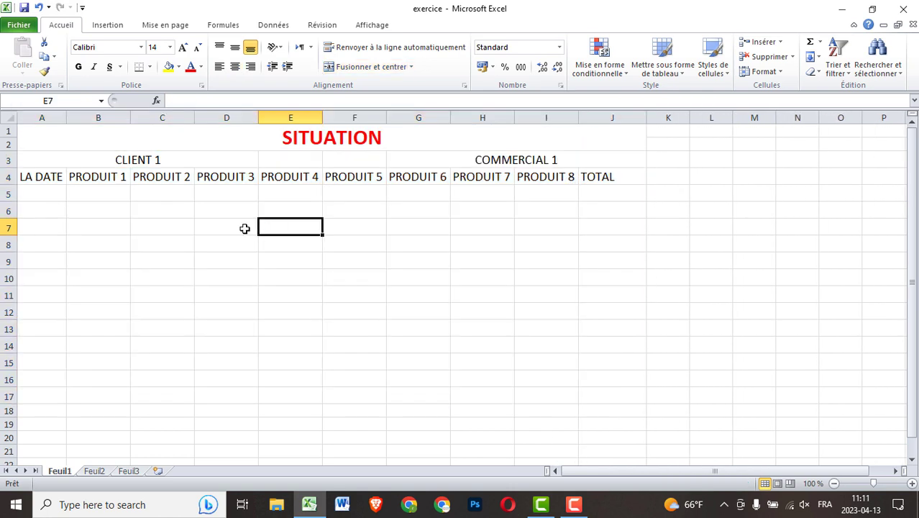
Enter the dates 01/05/2023 in A5 and 02/05/2023 in A6
click(52, 194)
text(01/)
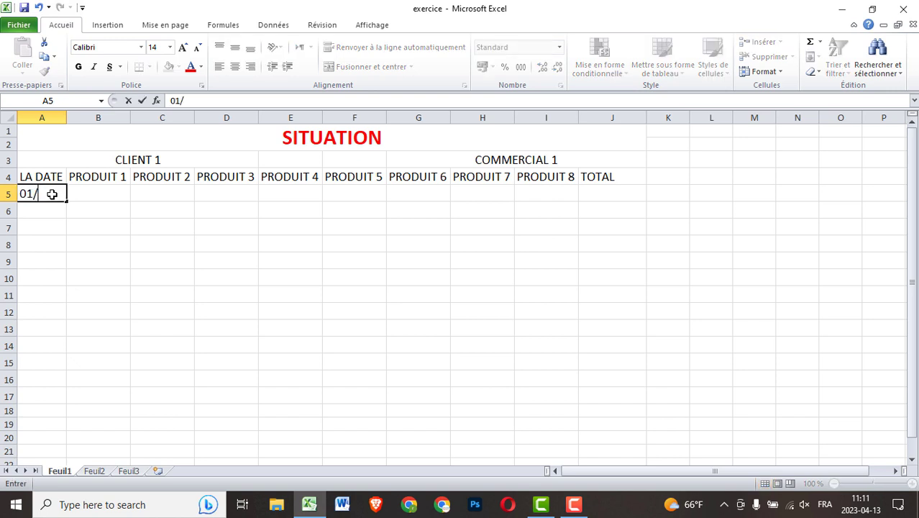
text(05/2023)
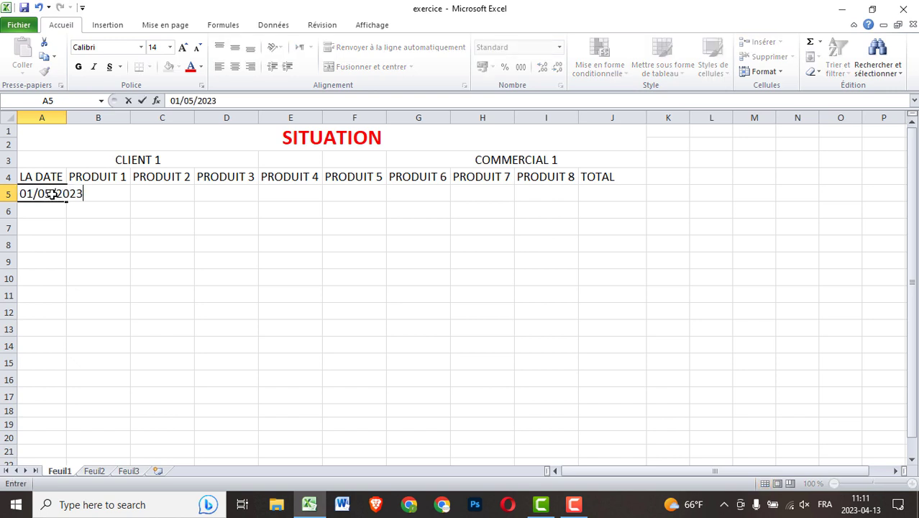
key(Return)
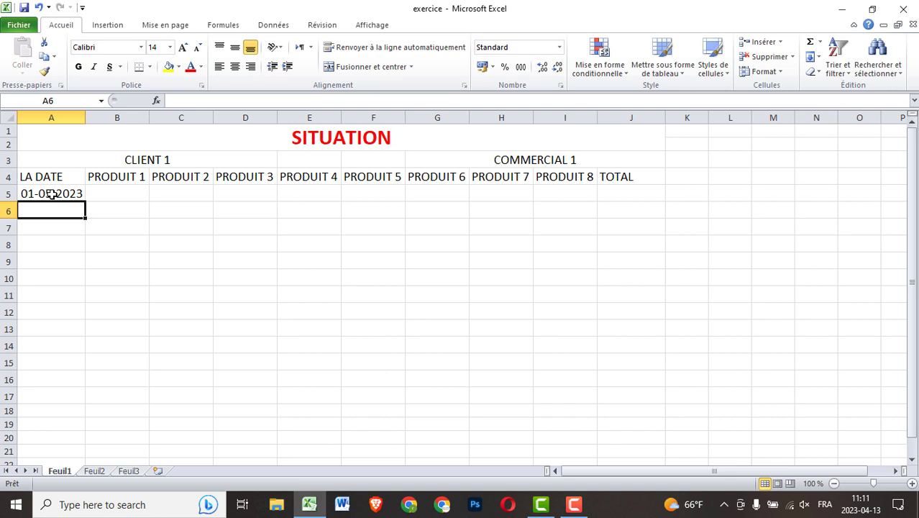
text(01/02)
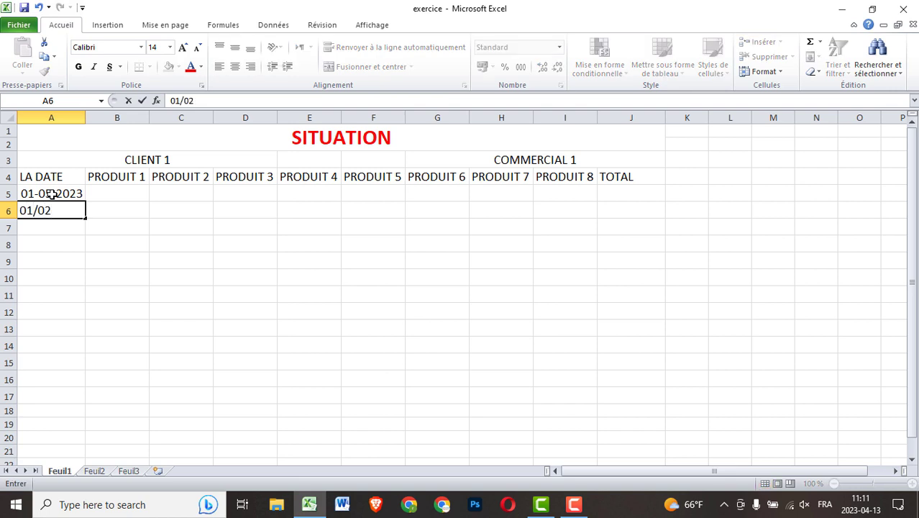
key(BackSpace)
text(5/2023)
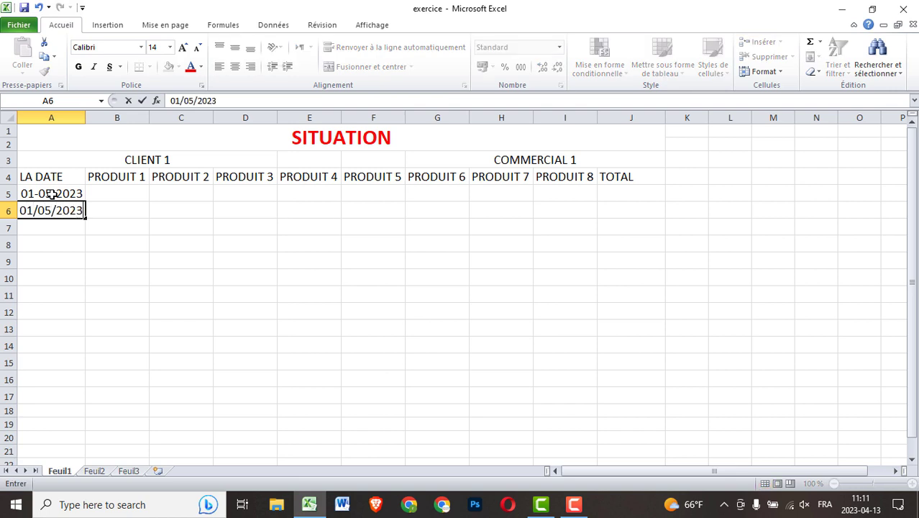
key(Return)
click(53, 194)
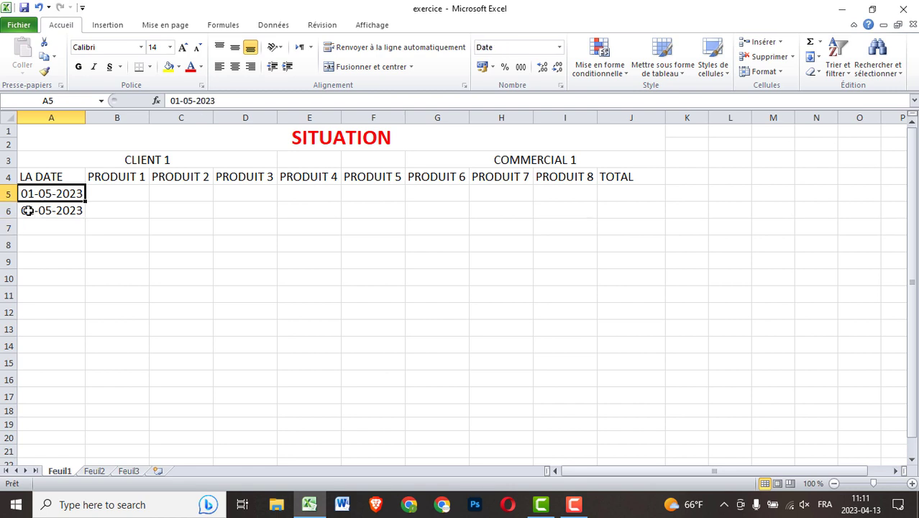
double_click(28, 210)
key(Delete)
text(2)
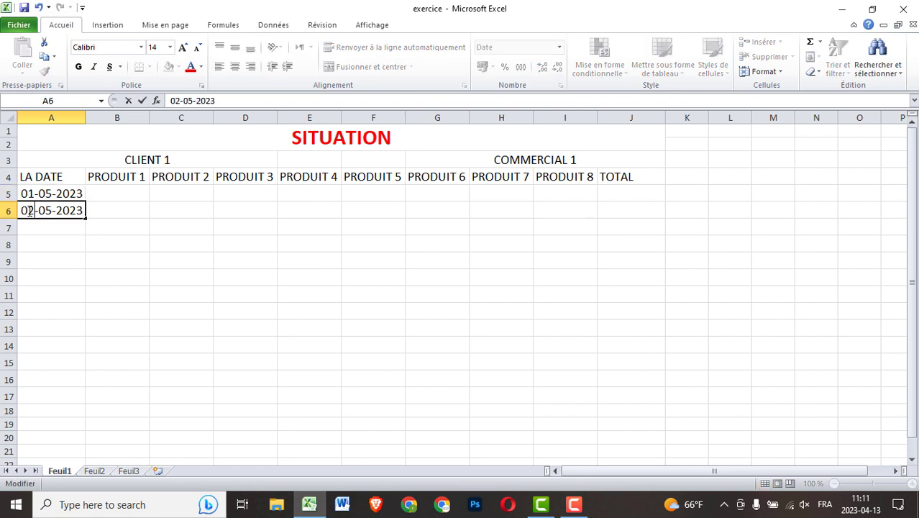
key(Return)
Fill the dates down to 10-05-2023 in A14 and widen the TOTAL column slightly
click(60, 194)
mouse_move(60, 194)
mouse_down()
mouse_move(72, 211)
mouse_move(83, 347)
mouse_up()
click(161, 269)
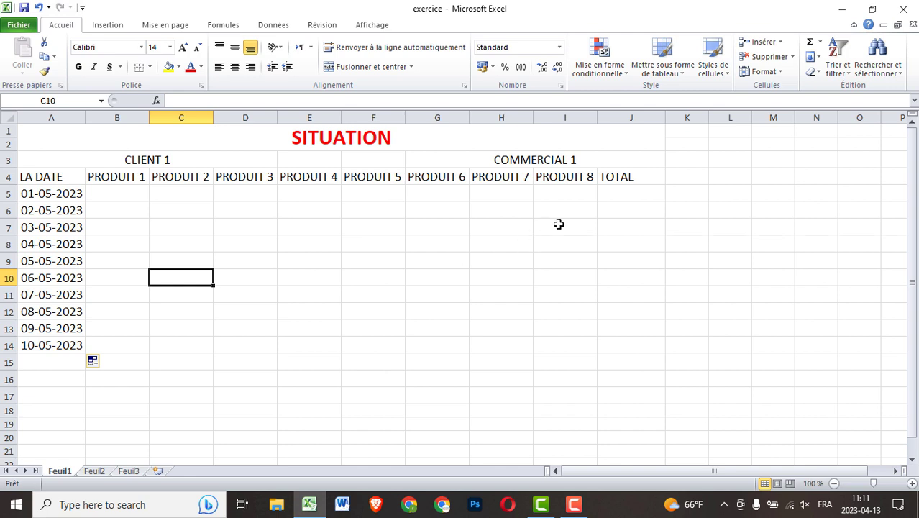
click(617, 193)
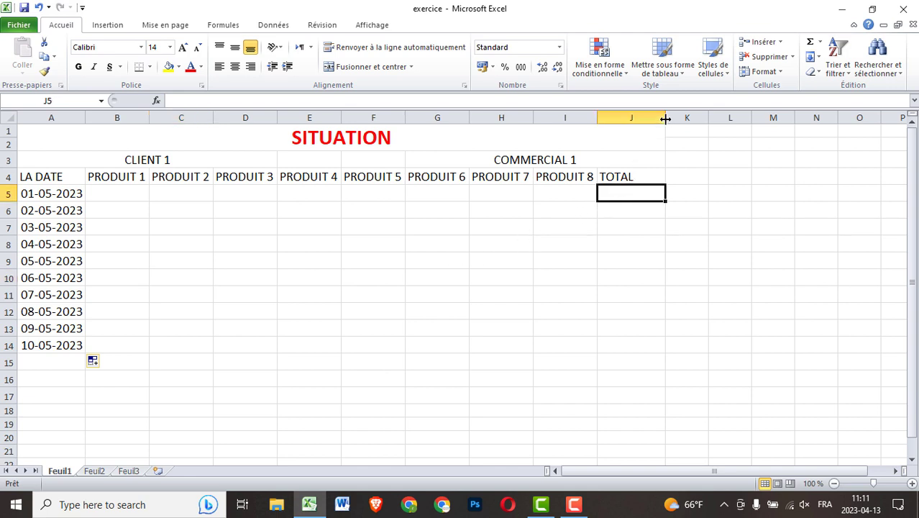
drag(665, 118, 673, 117)
click(636, 223)
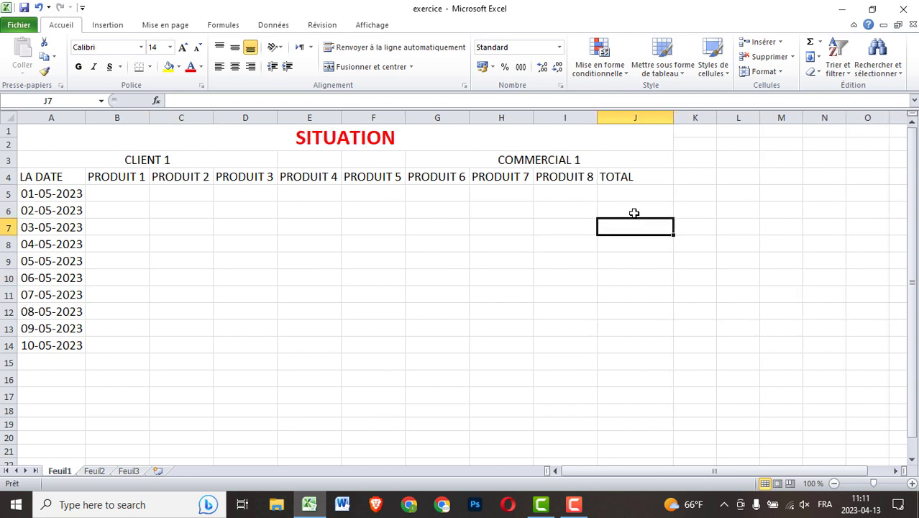
Start the J5 total formula with (B5*10)+(C5*20)+(D5*30)
click(630, 192)
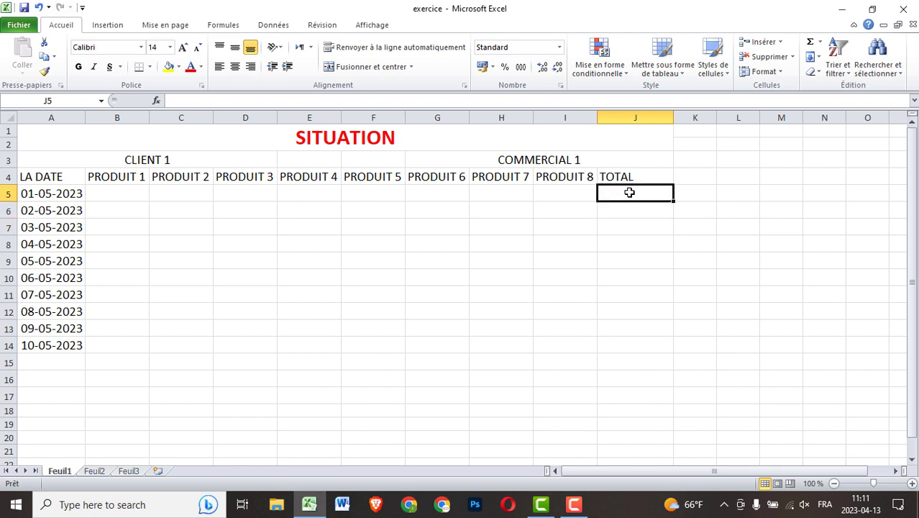
text(=)
key(BackSpace)
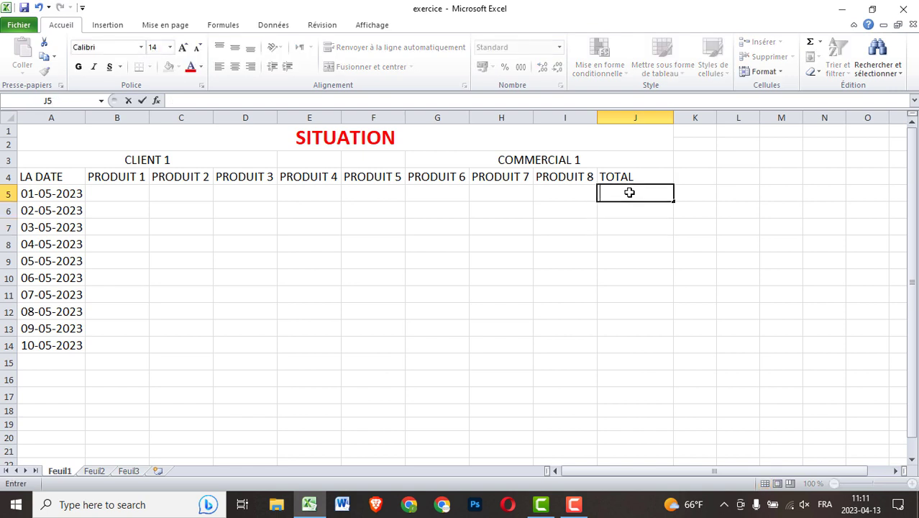
text(=)
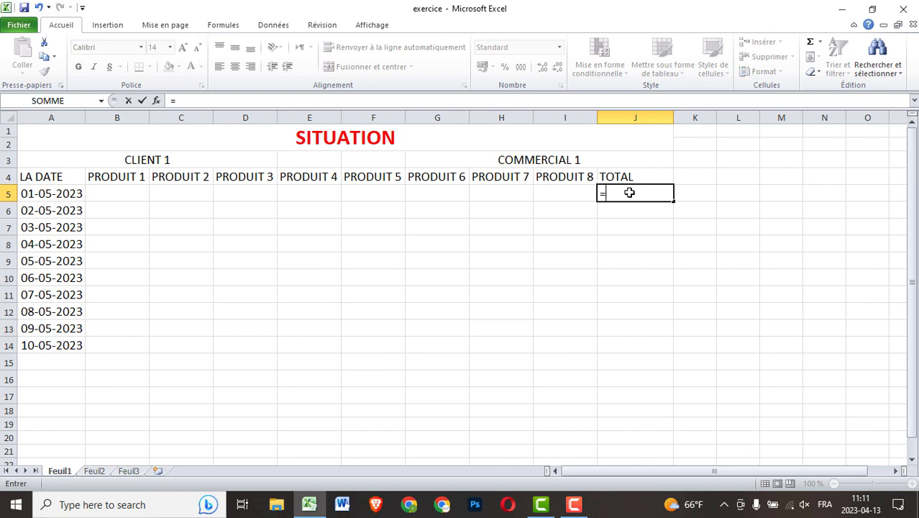
text(()
click(125, 189)
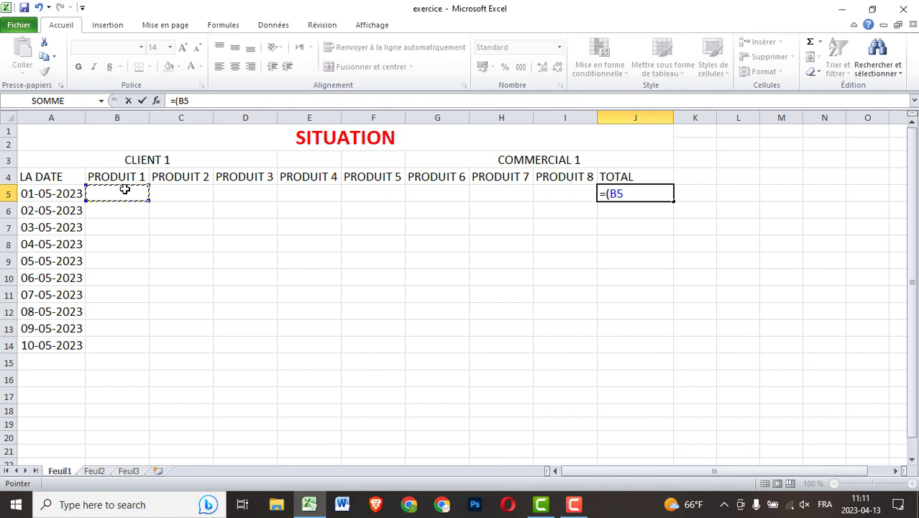
text(*10)
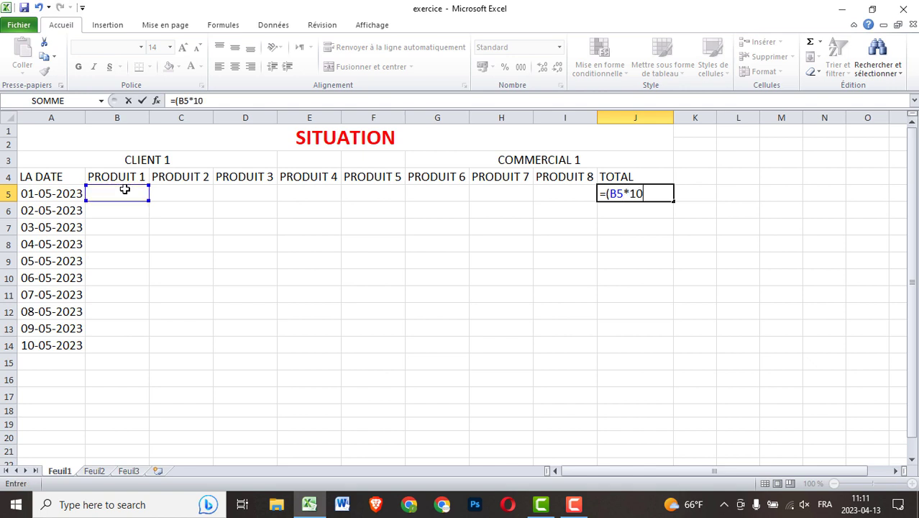
text())
text(+()
click(168, 194)
text(*2)
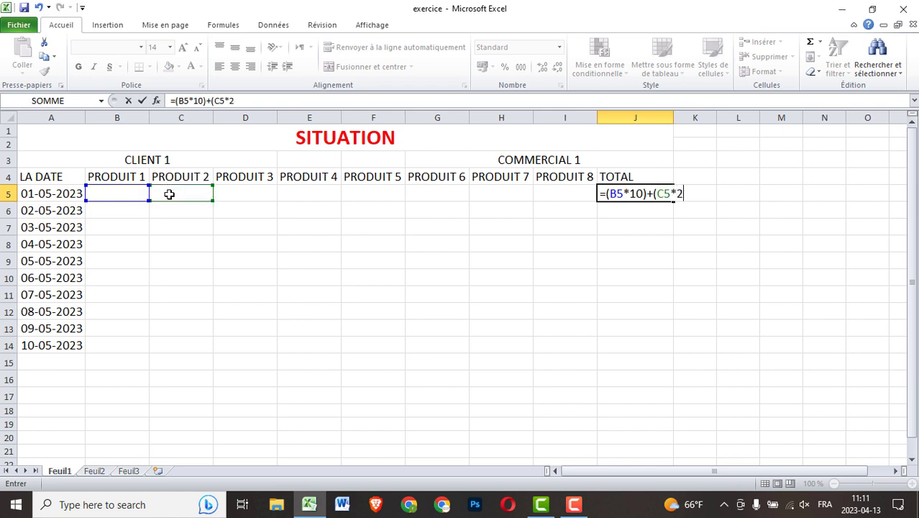
text(0))
text(+()
click(248, 196)
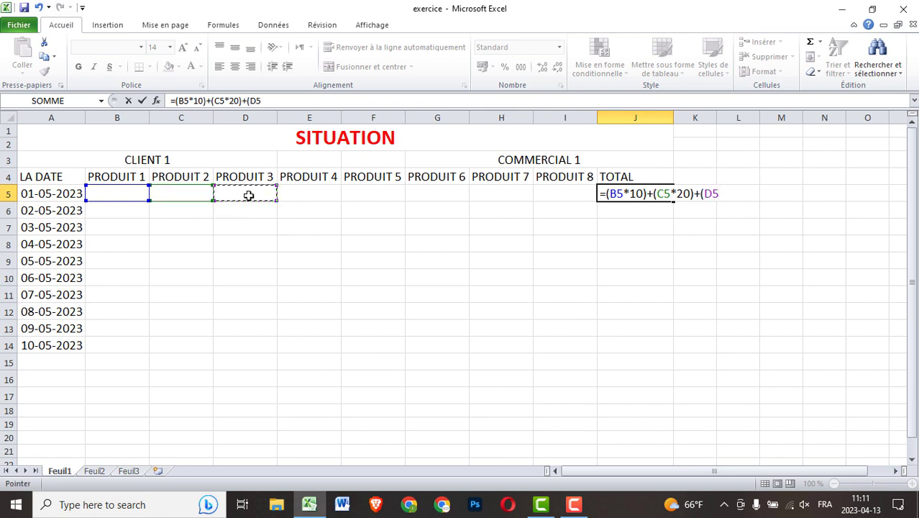
text(*30)+)
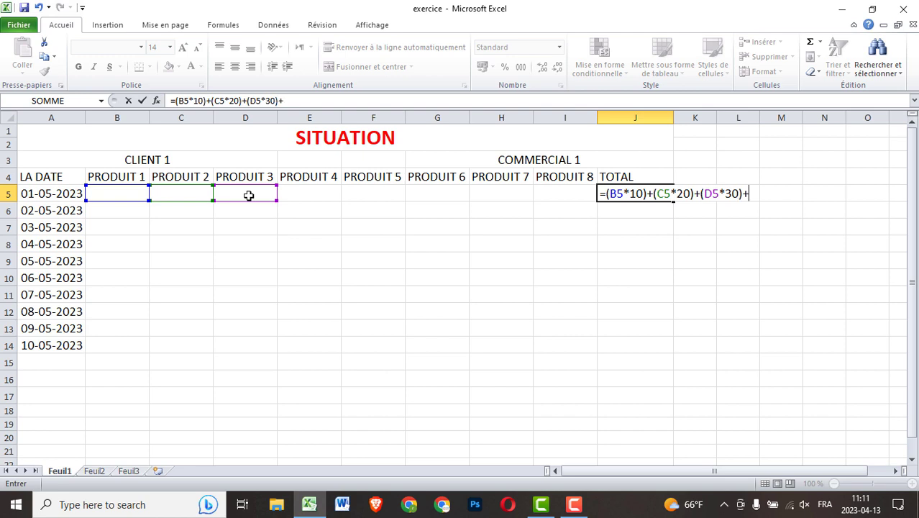
text(()
Add the E5*40 through I5*80 terms and enter the completed total formula
click(311, 194)
text(*)
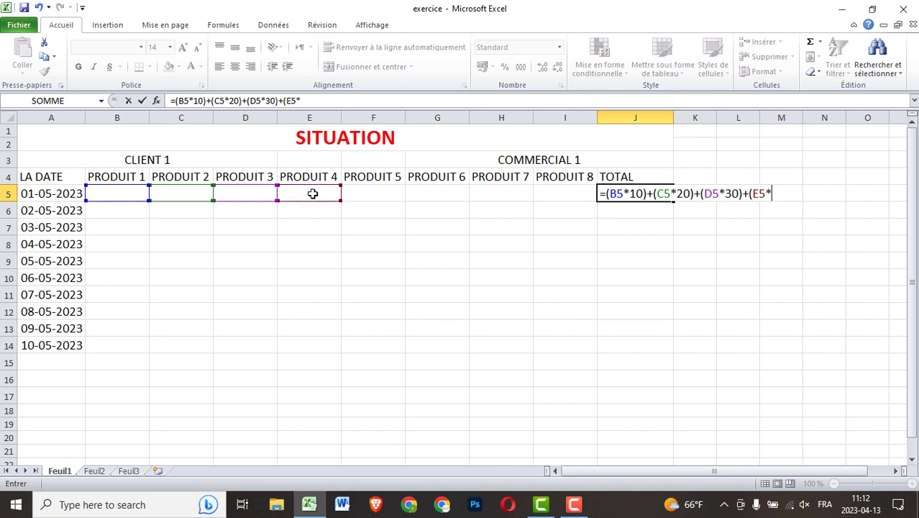
text(40)+()
click(365, 197)
text(*50)+()
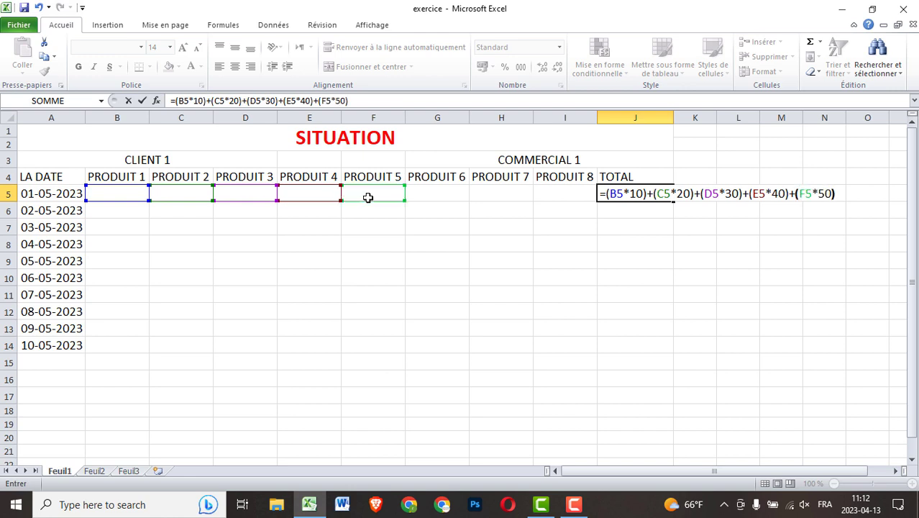
click(437, 195)
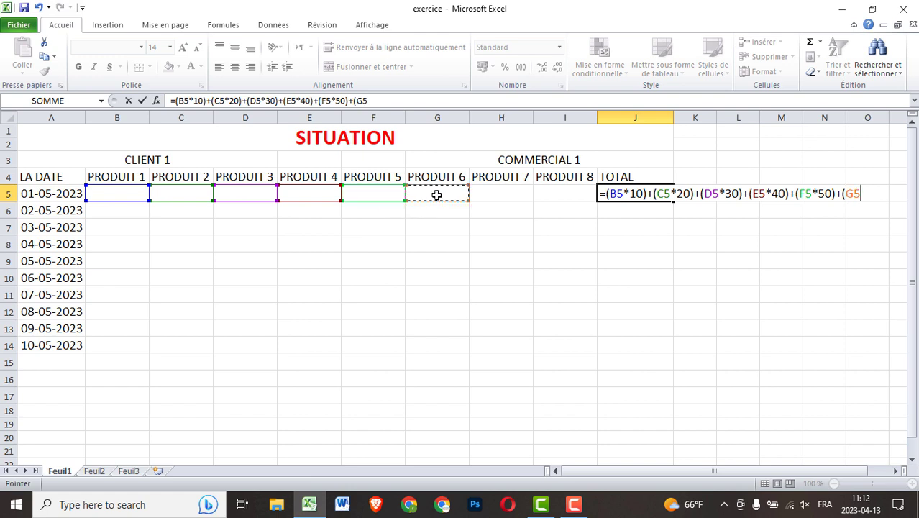
text(*)
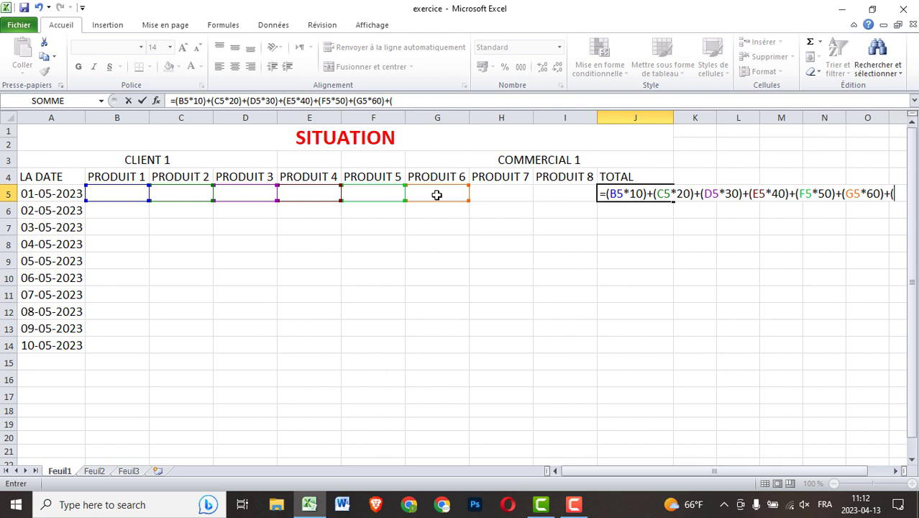
click(508, 194)
text(*)
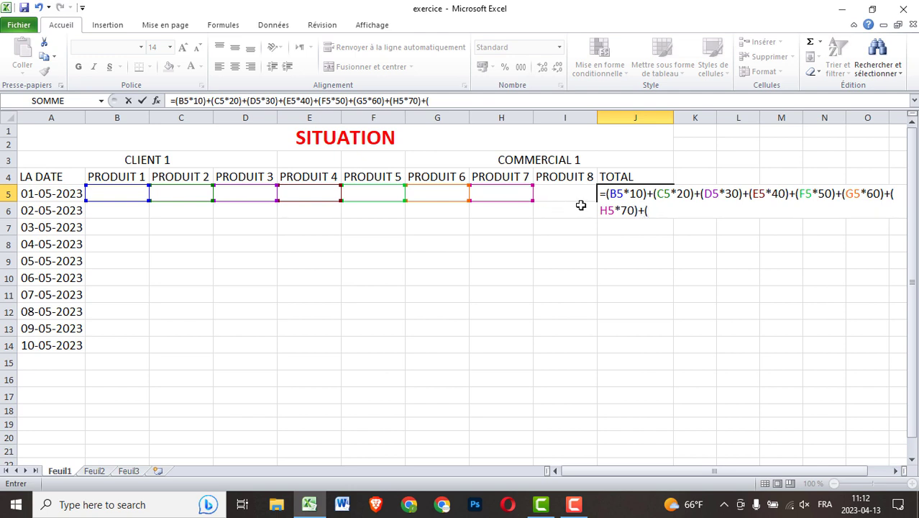
click(565, 189)
text(*10)
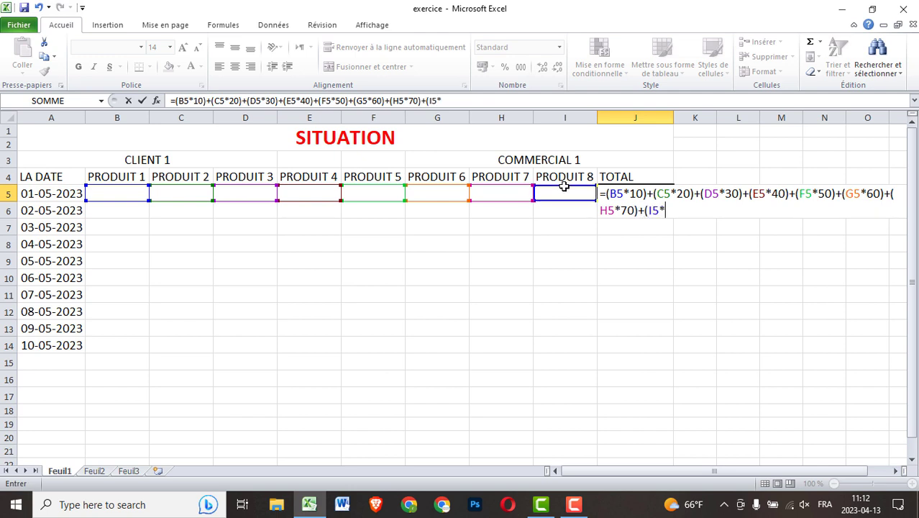
text())
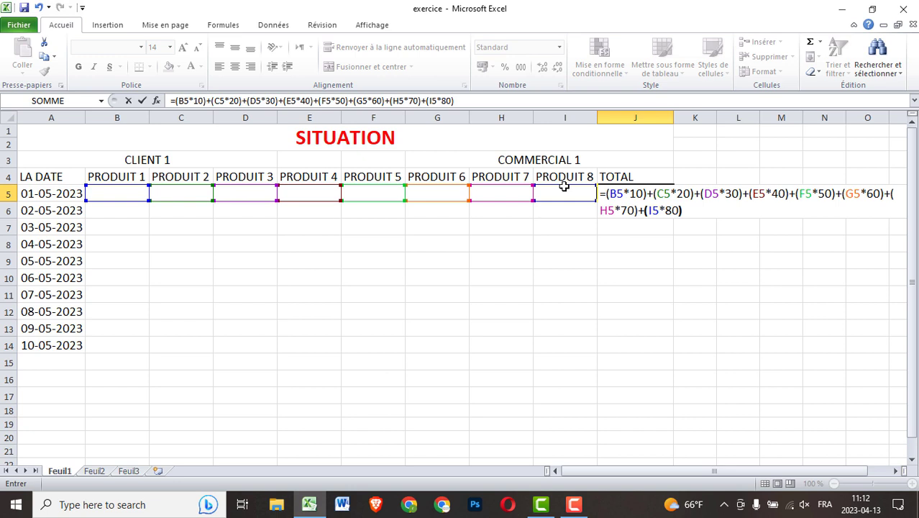
key(Return)
Copy the J5 total formula down to J14 and begin the TOTAL label in A15
click(615, 192)
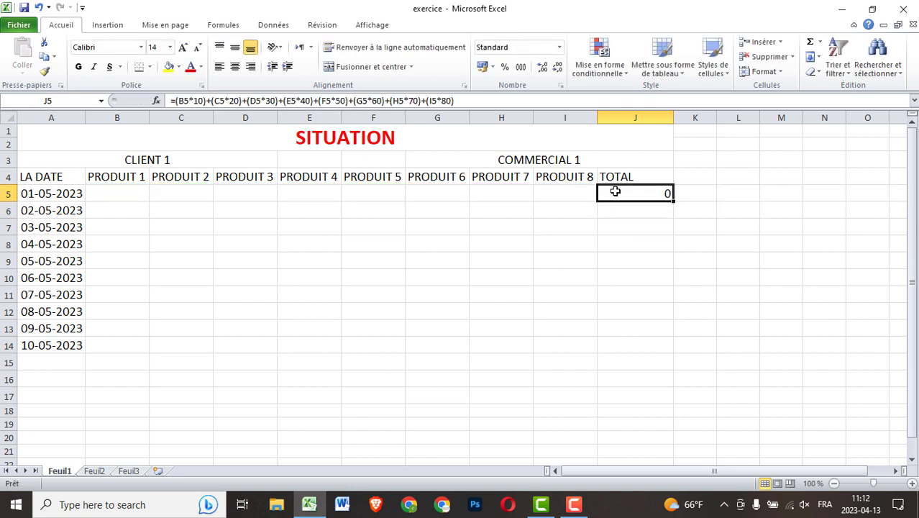
drag(674, 200, 677, 354)
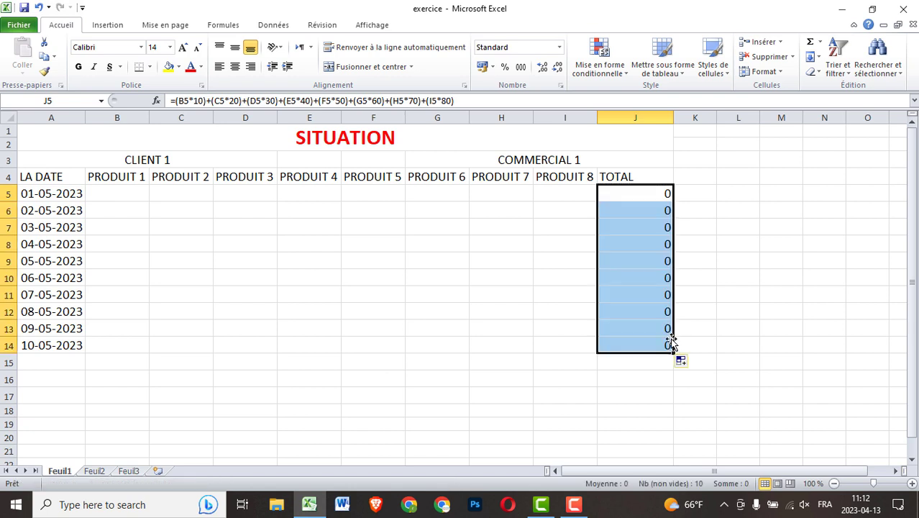
click(564, 379)
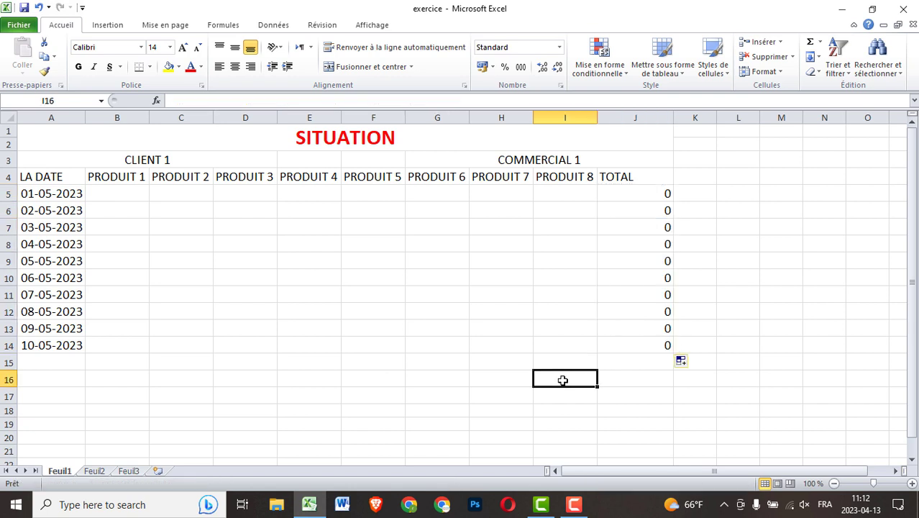
click(58, 359)
text(t)
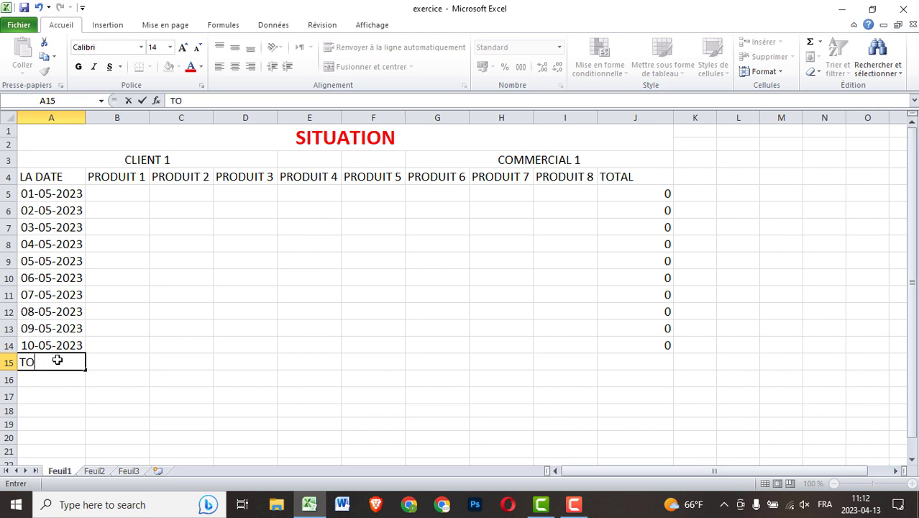
Finish the TOTAL label and enter =SOMME(B5:B14) in B15
click(141, 435)
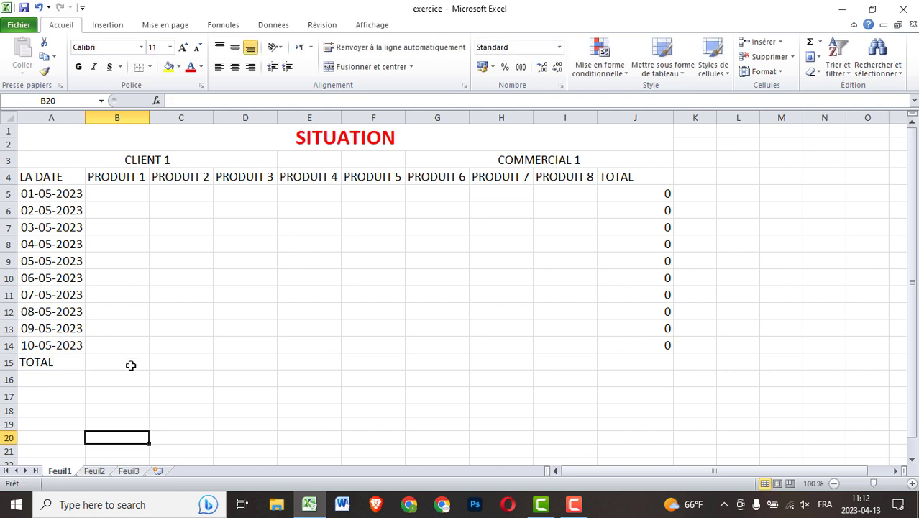
click(131, 364)
text(=som)
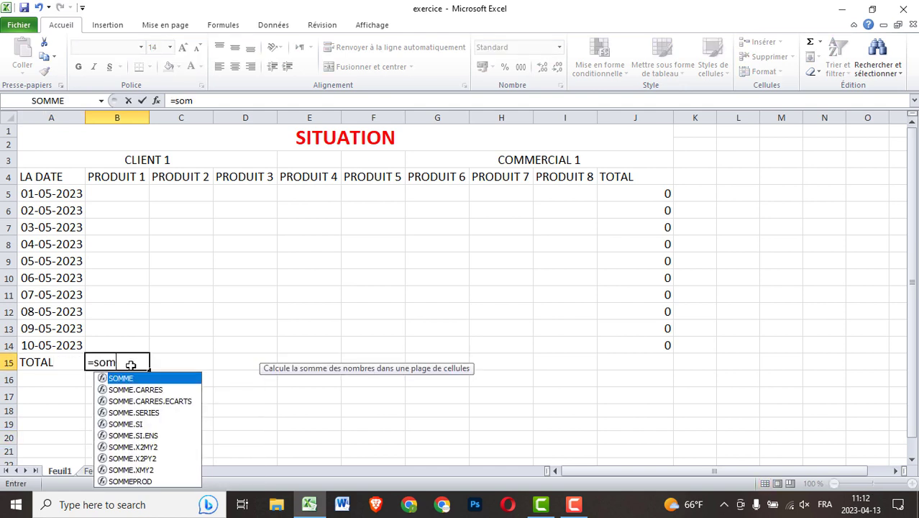
double_click(131, 380)
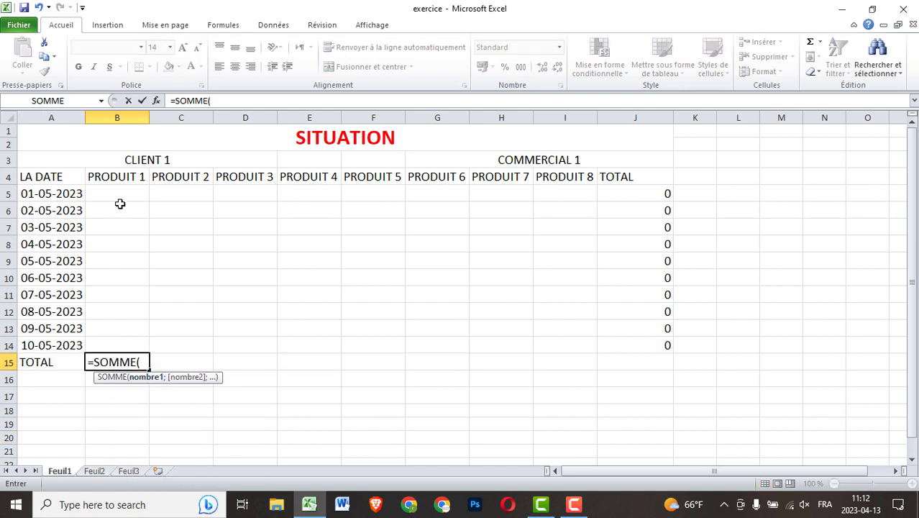
drag(119, 194, 127, 343)
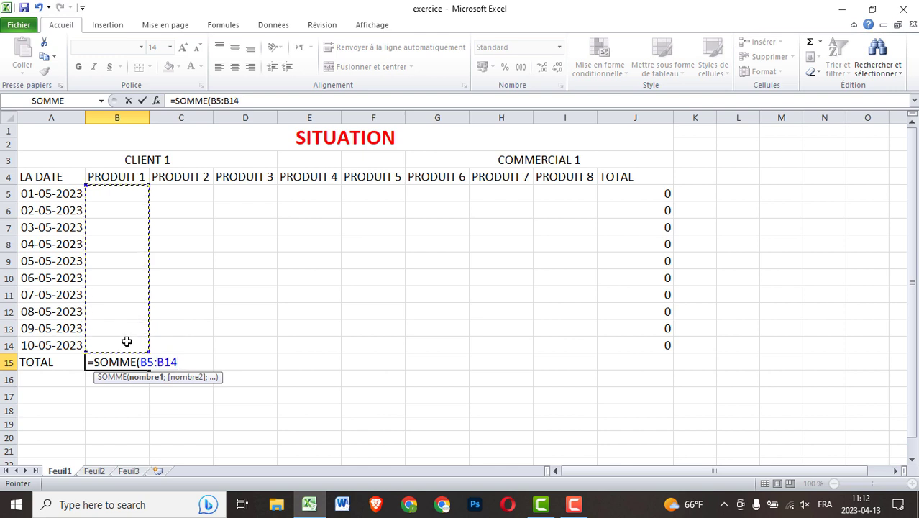
key(Return)
Copy the SOMME formula across B15:J15
click(138, 359)
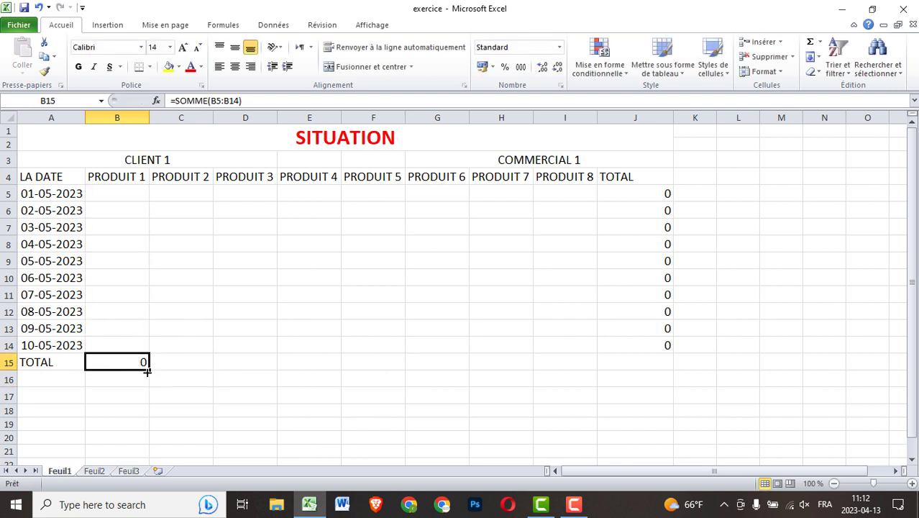
drag(148, 368, 651, 361)
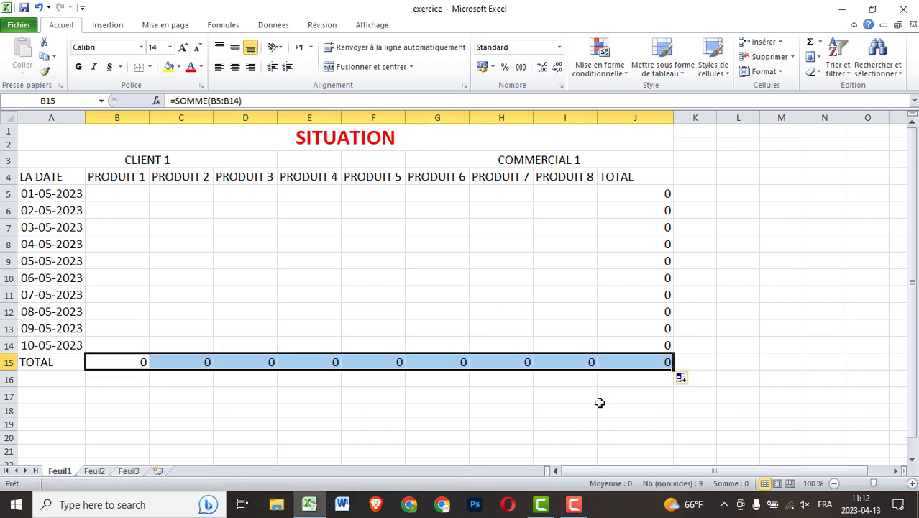
click(599, 397)
drag(318, 144, 311, 359)
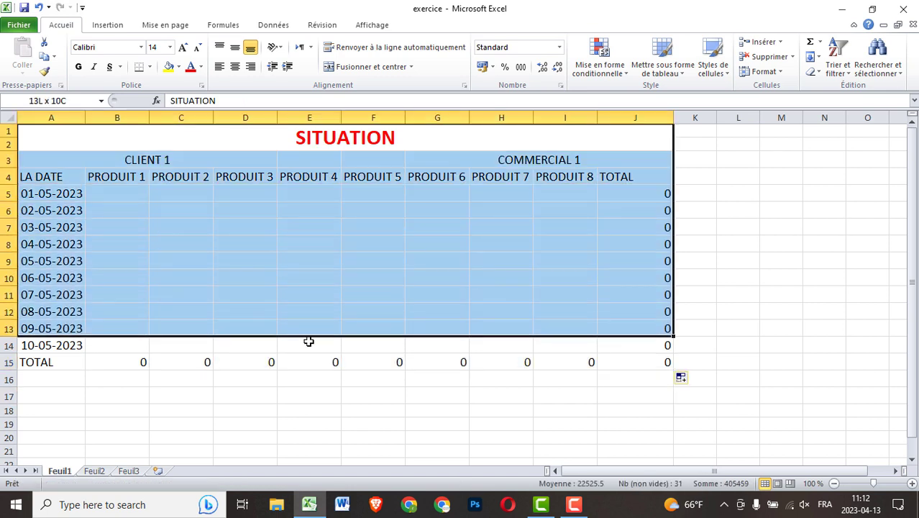
Apply All Borders to every cell of the table A1:J15
click(149, 67)
click(155, 174)
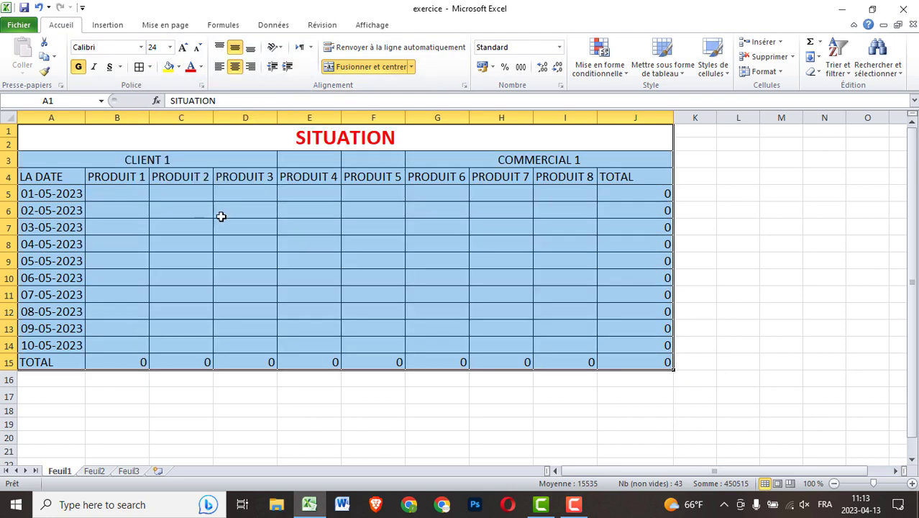
click(222, 215)
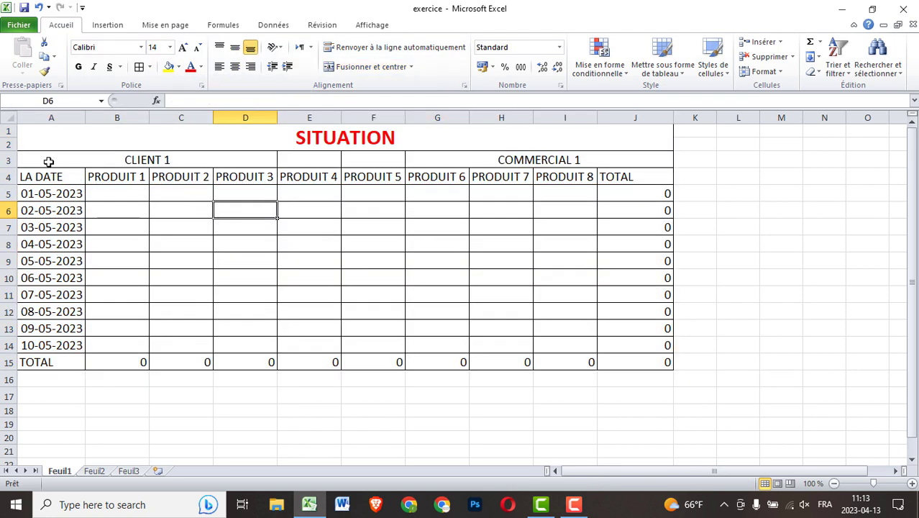
Make rows 3 and 4 and the dates in column A bold
click(10, 159)
click(78, 67)
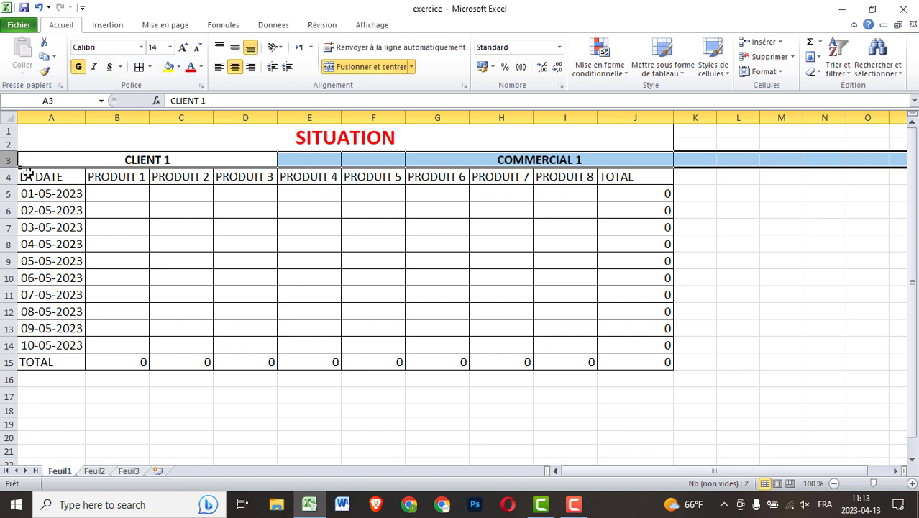
click(8, 176)
click(78, 67)
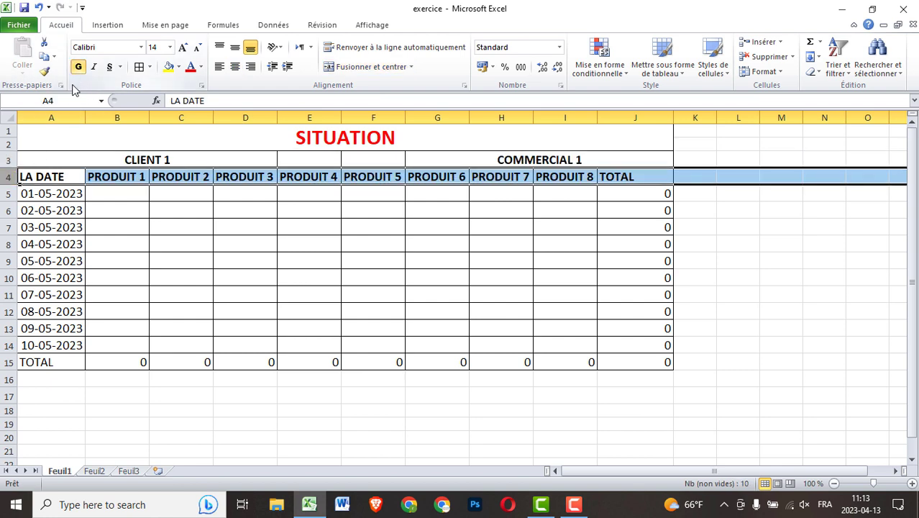
click(52, 117)
click(80, 67)
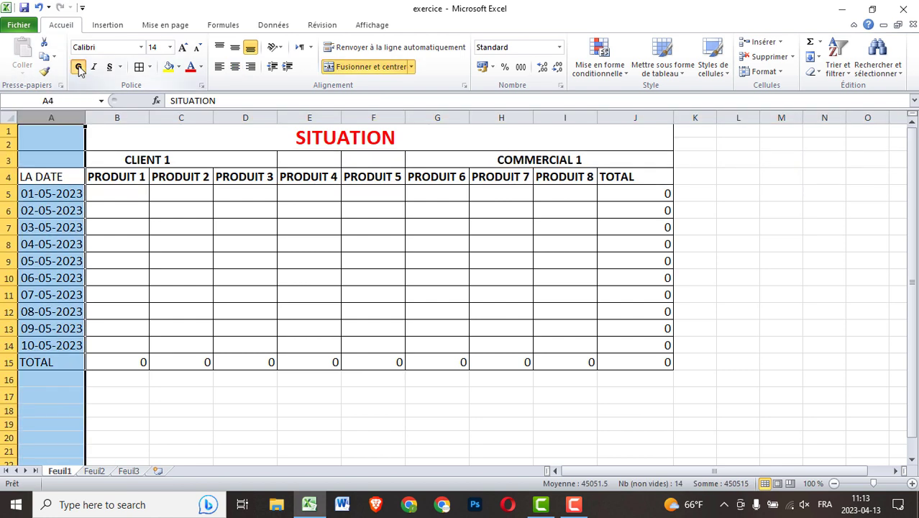
click(79, 67)
click(398, 392)
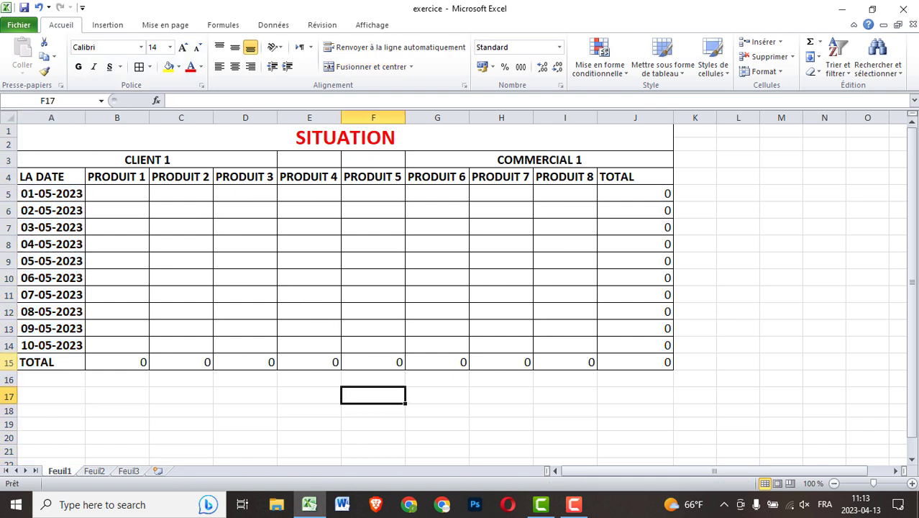
Make the TOTAL row 15 and the TOTAL column J bold
click(8, 361)
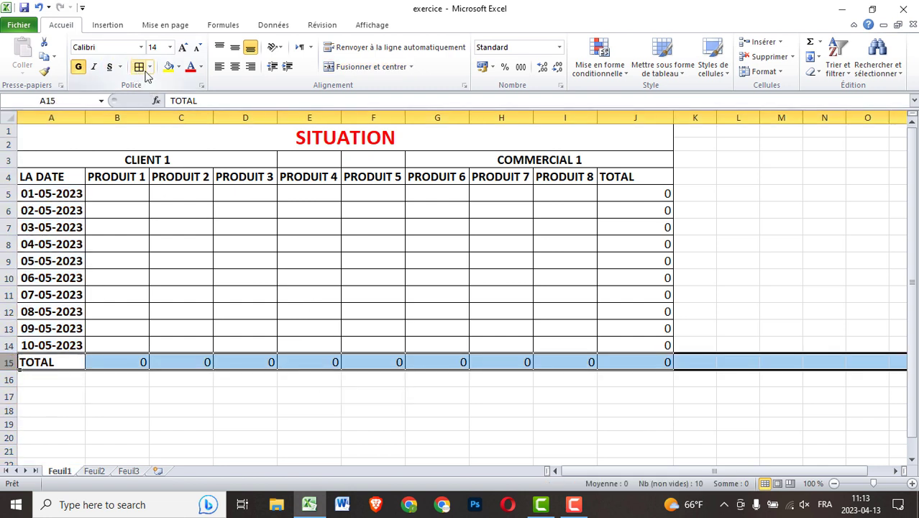
click(79, 66)
click(79, 66)
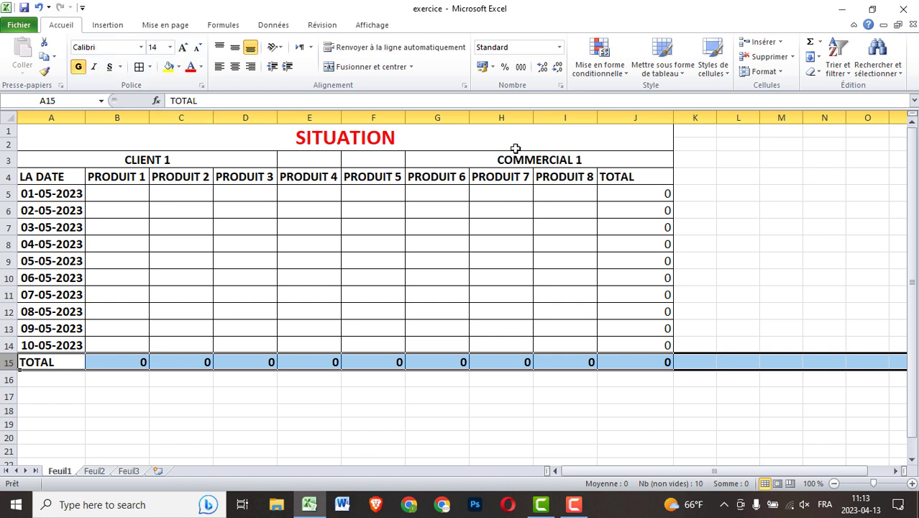
click(623, 120)
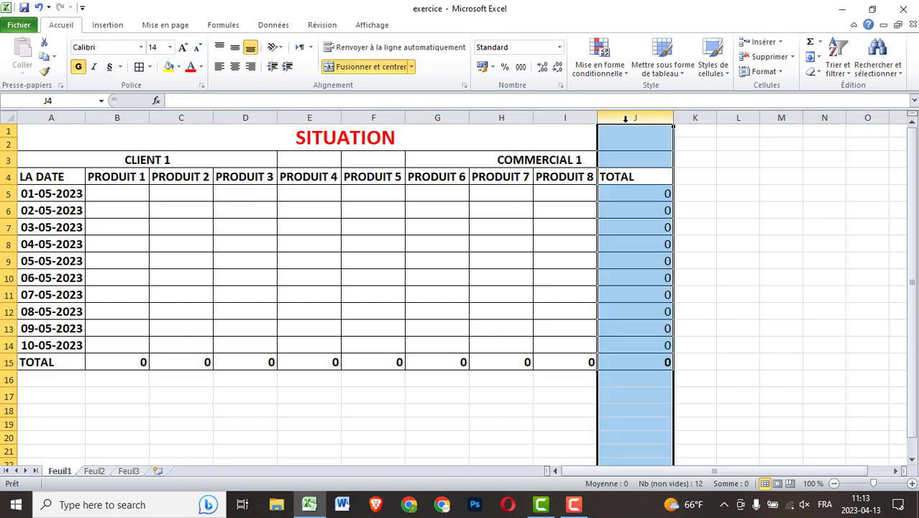
click(79, 67)
click(79, 67)
click(378, 392)
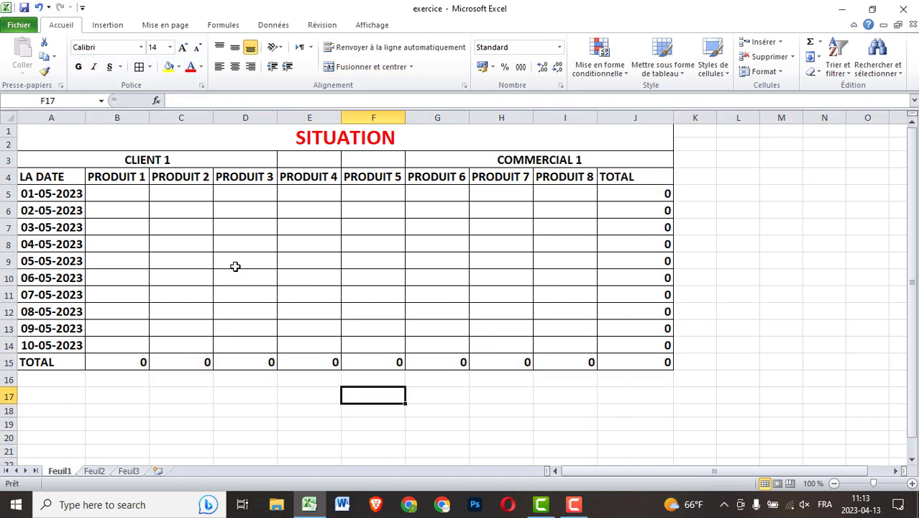
drag(66, 358, 665, 362)
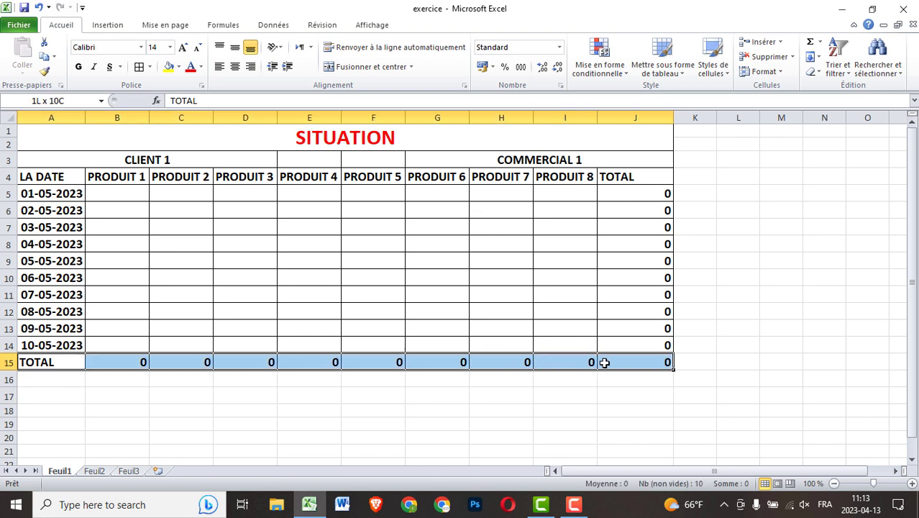
Fill the TOTAL row A15:J15 yellow and the header row A4:J4 red
click(168, 66)
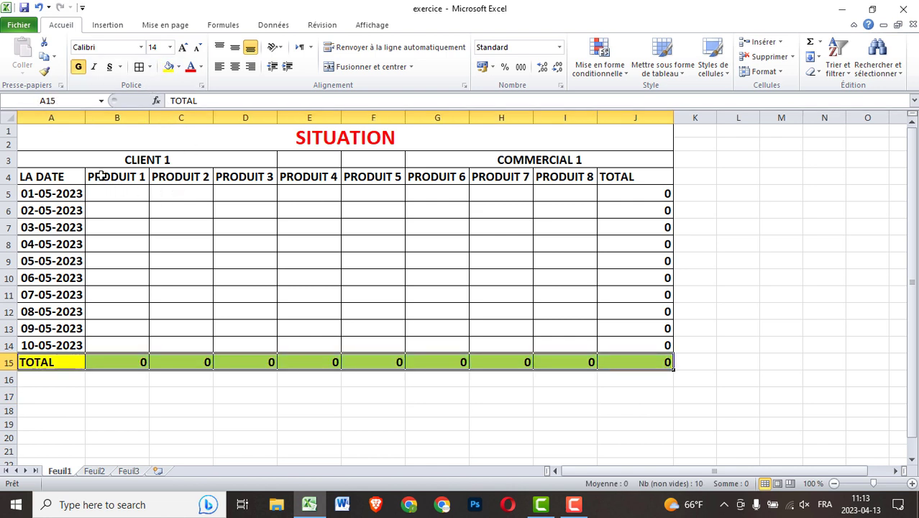
drag(69, 175, 636, 176)
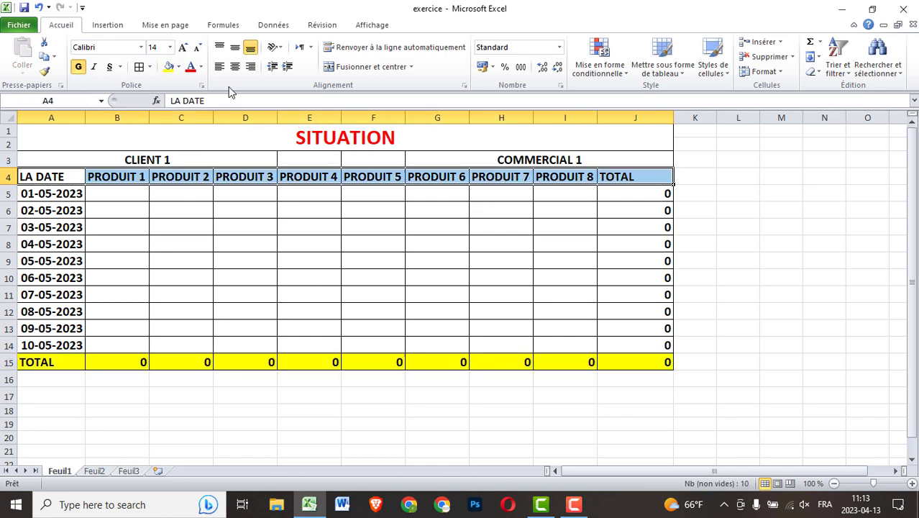
click(179, 66)
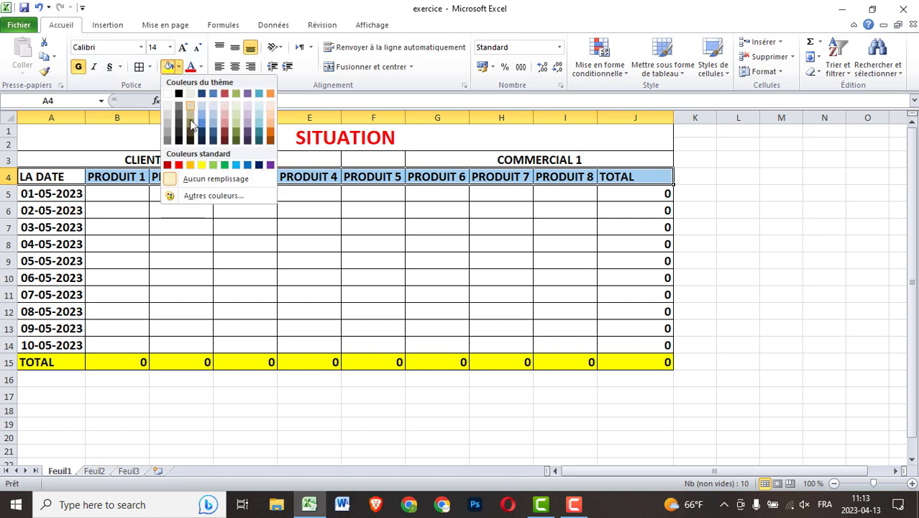
click(178, 167)
Fill the date cells A5:A14 blue and the data cells B5:J14 light grey
drag(75, 195, 65, 344)
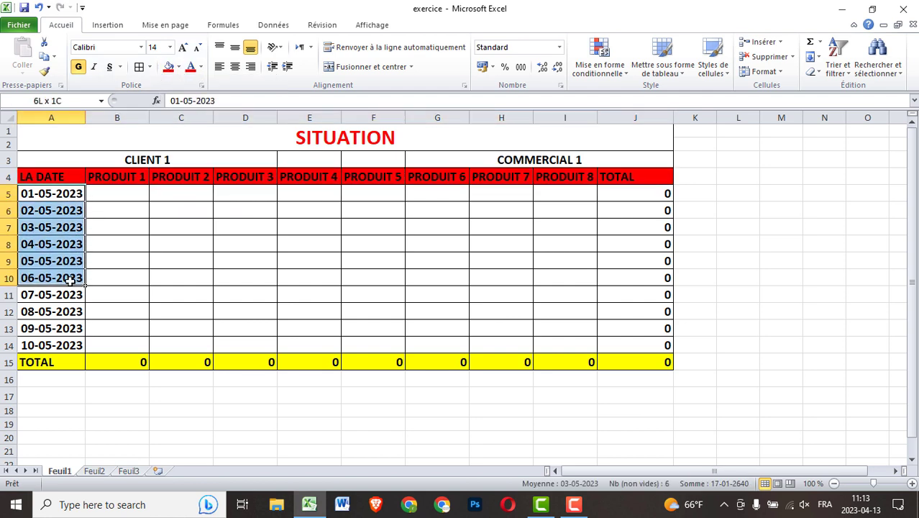
click(178, 67)
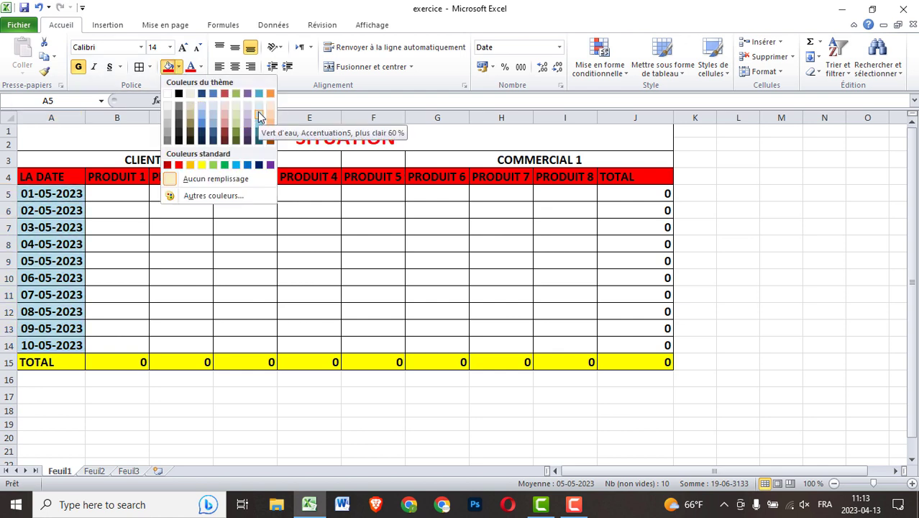
click(235, 164)
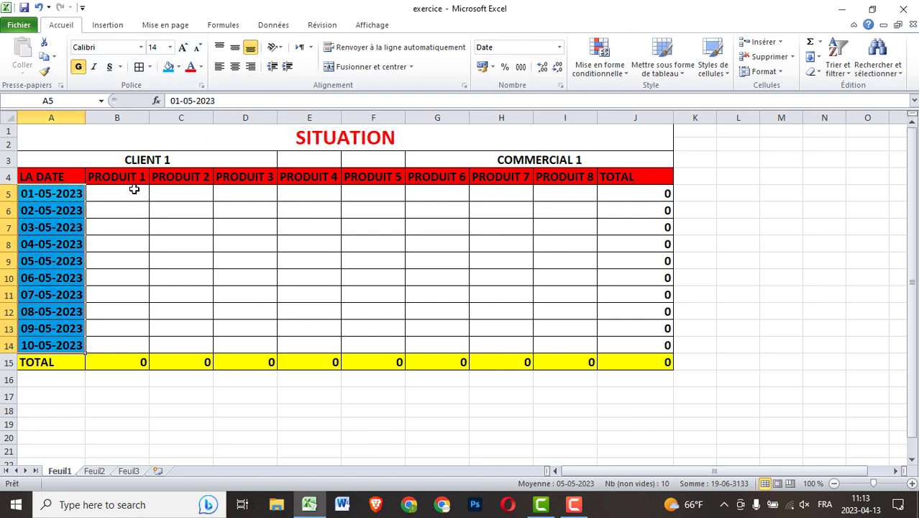
drag(136, 193, 609, 339)
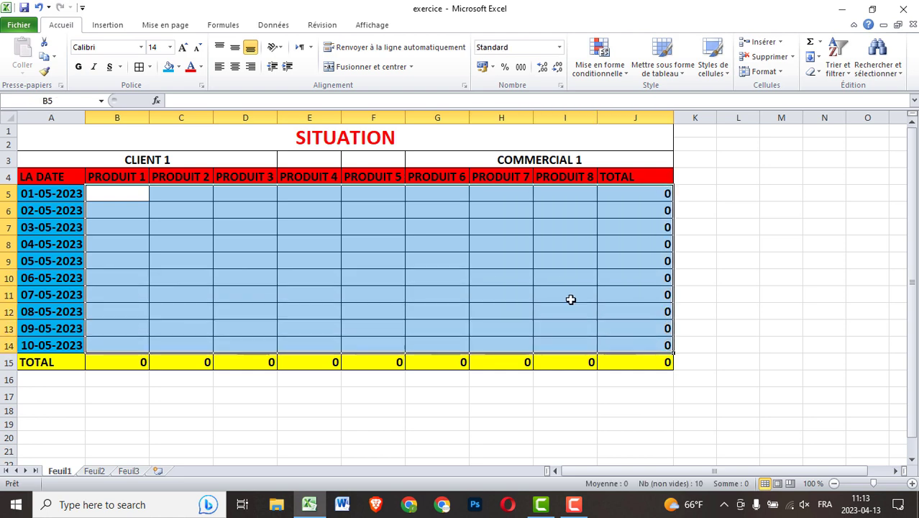
click(178, 66)
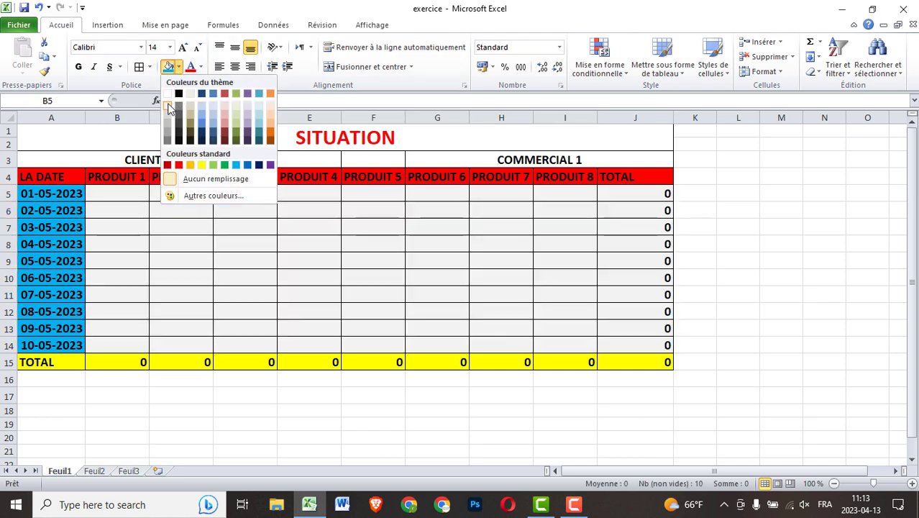
click(213, 117)
click(717, 234)
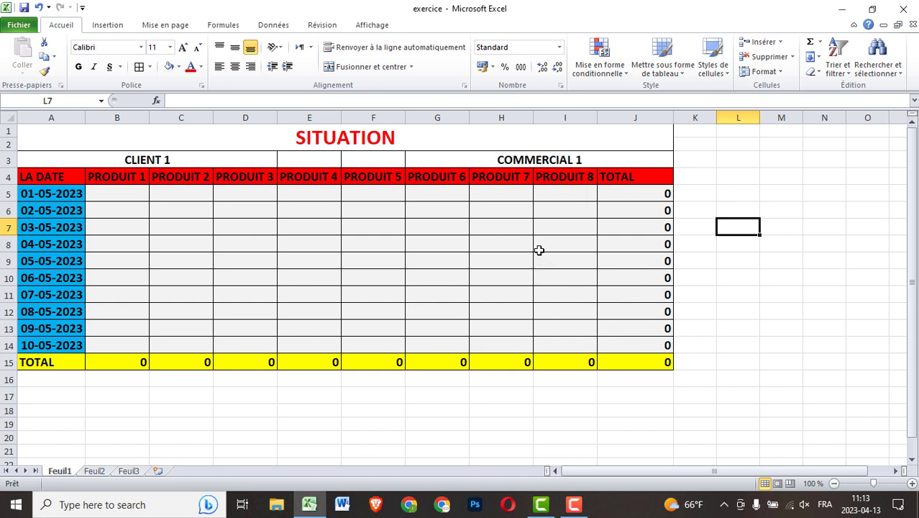
Enter PRODUIT 1 quantities in B5:B14, alternating 1 and 2, totalling 15
click(123, 191)
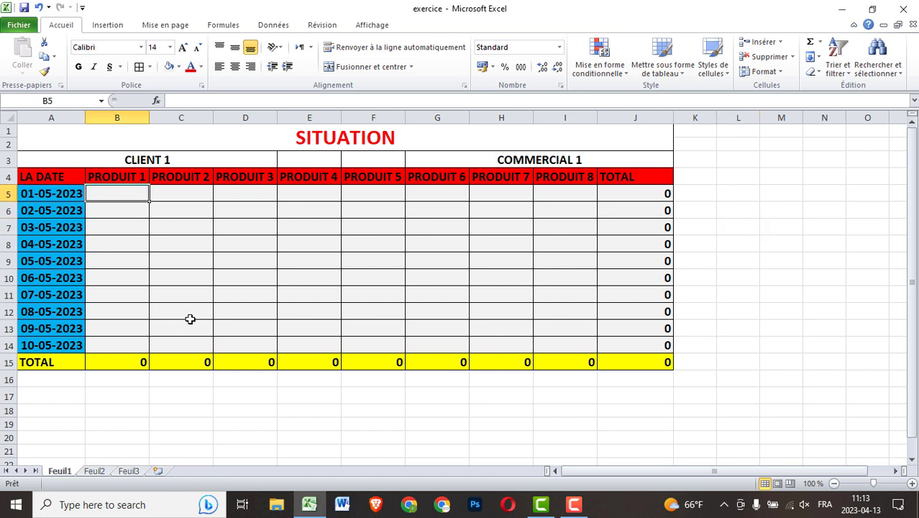
text(1)
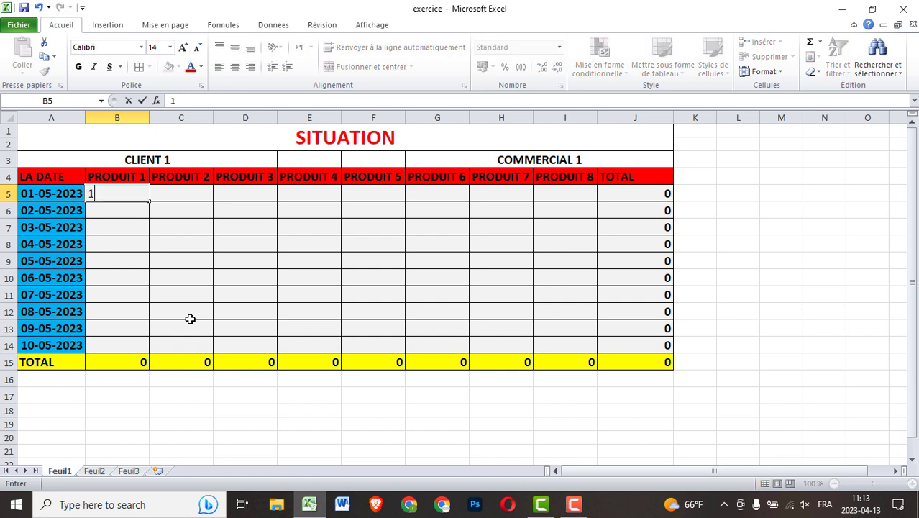
key(Return)
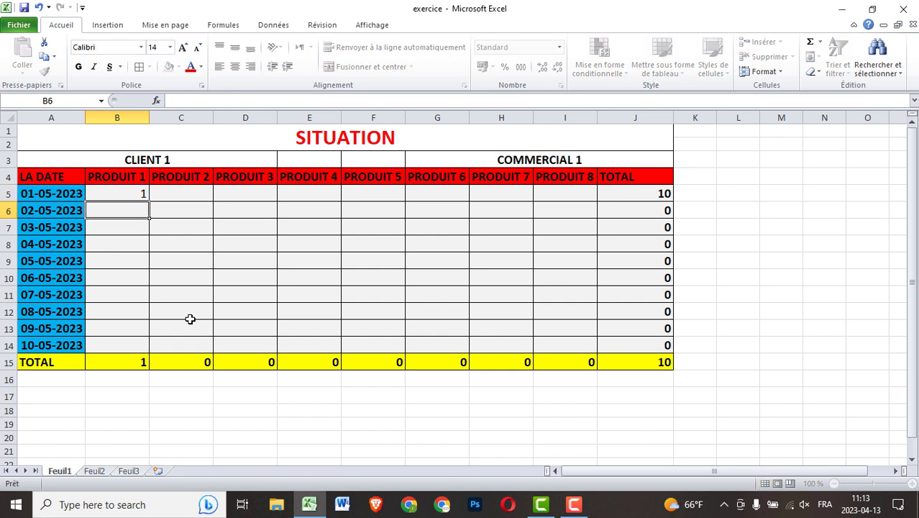
text(2)
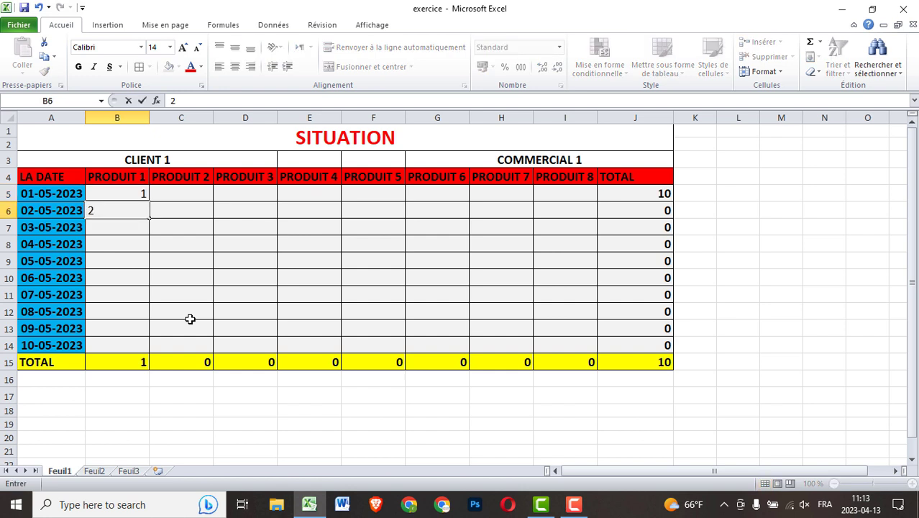
key(Return)
text(1)
key(Return)
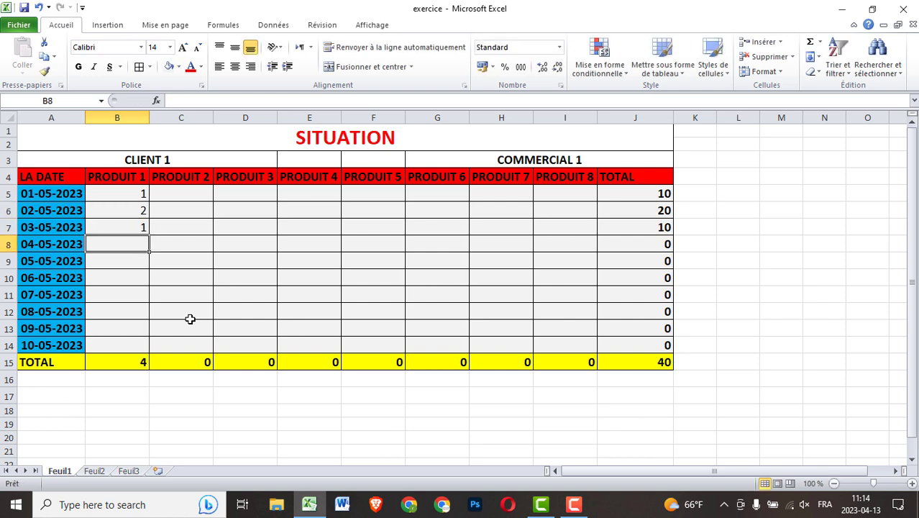
text(2)
key(Return)
text(1)
key(Return)
text(2)
key(Return)
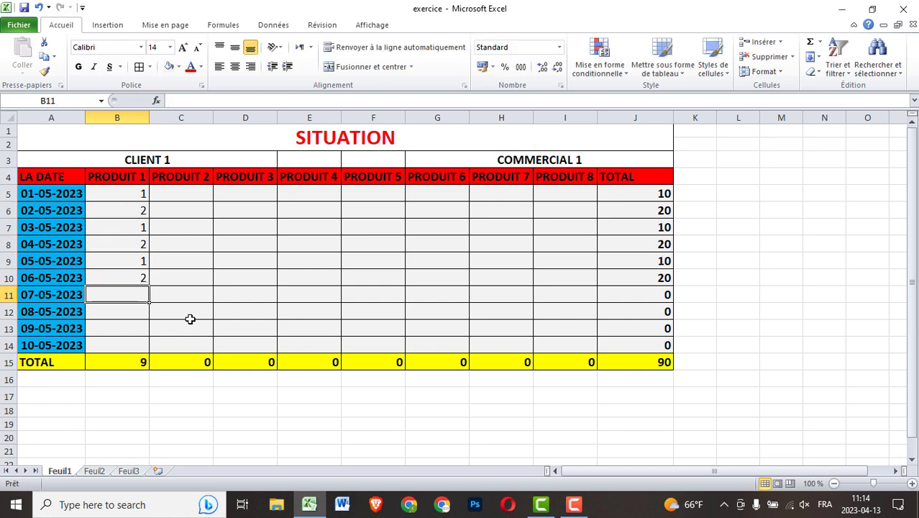
text(1)
key(Return)
text(2)
key(Return)
text(1)
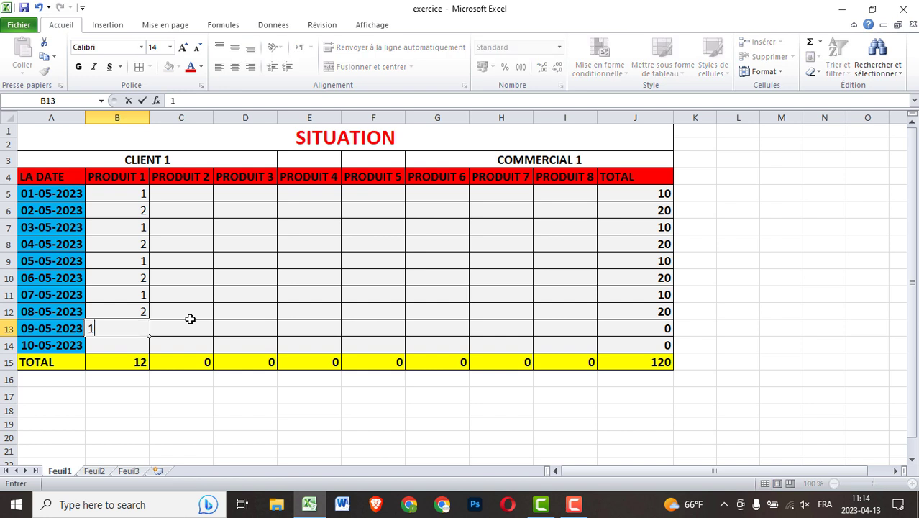
key(Return)
text(2)
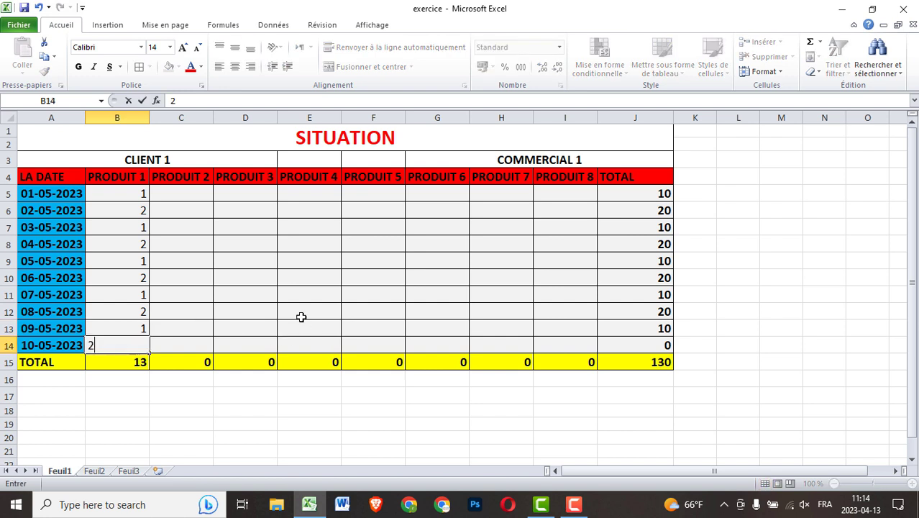
click(301, 314)
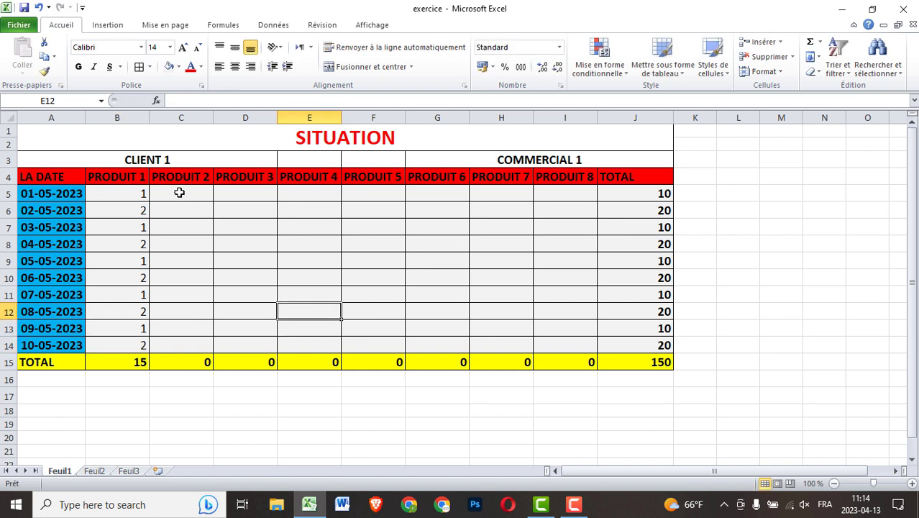
Enter PRODUIT 2 quantities in C5:C14, alternating 2 and 4, totalling 30
click(180, 193)
text(2)
key(Return)
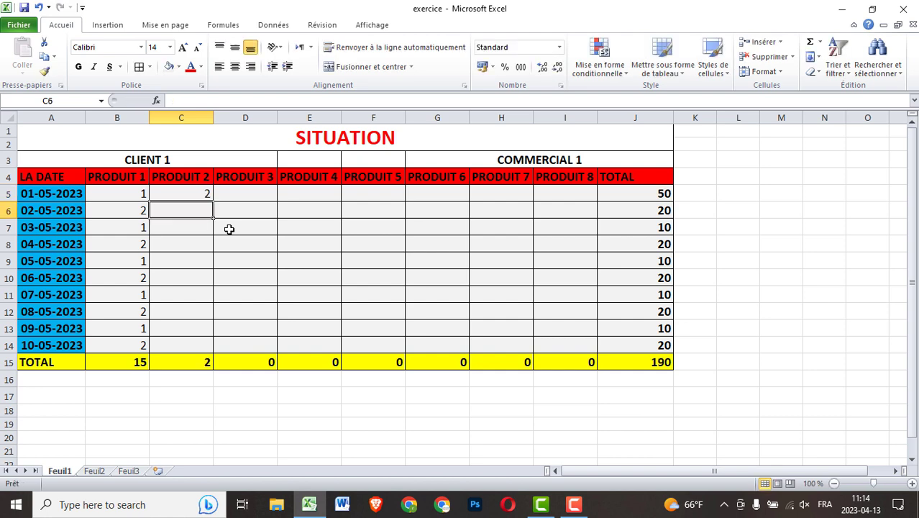
text(4)
key(Return)
text(24)
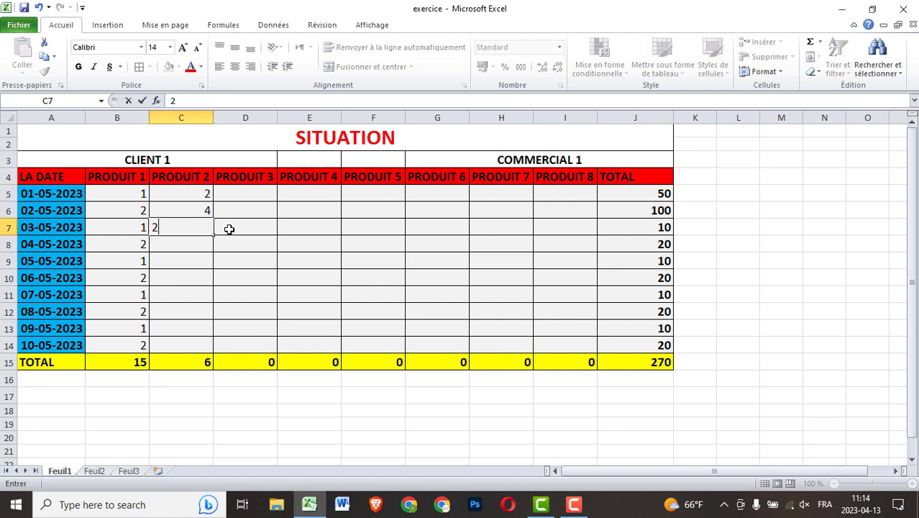
key(Return)
text(4)
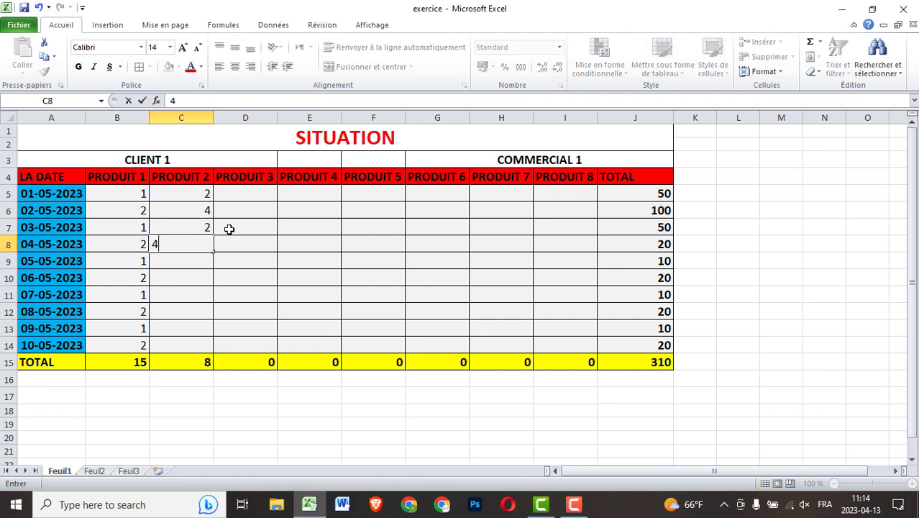
key(Return)
text(2)
key(Return)
text(4)
key(Return)
text(2)
key(Return)
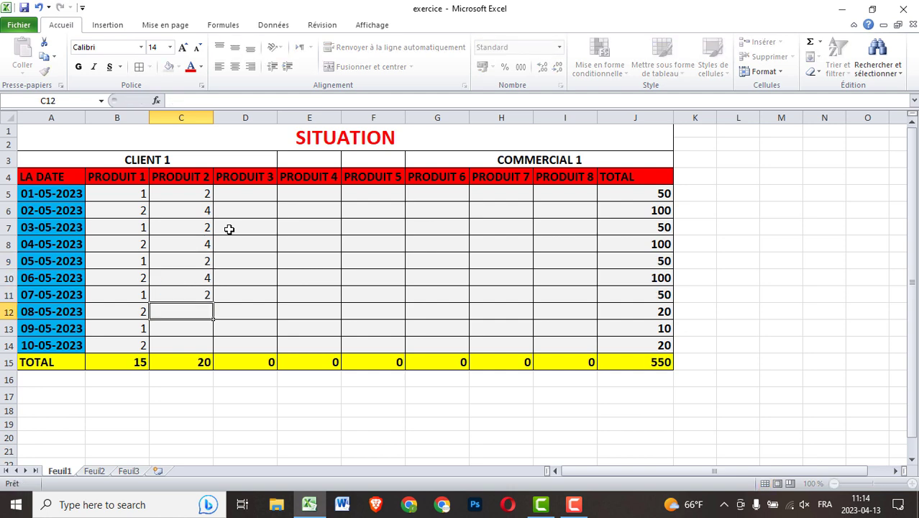
text(4)
key(Return)
text(2)
key(Return)
text(4)
key(Return)
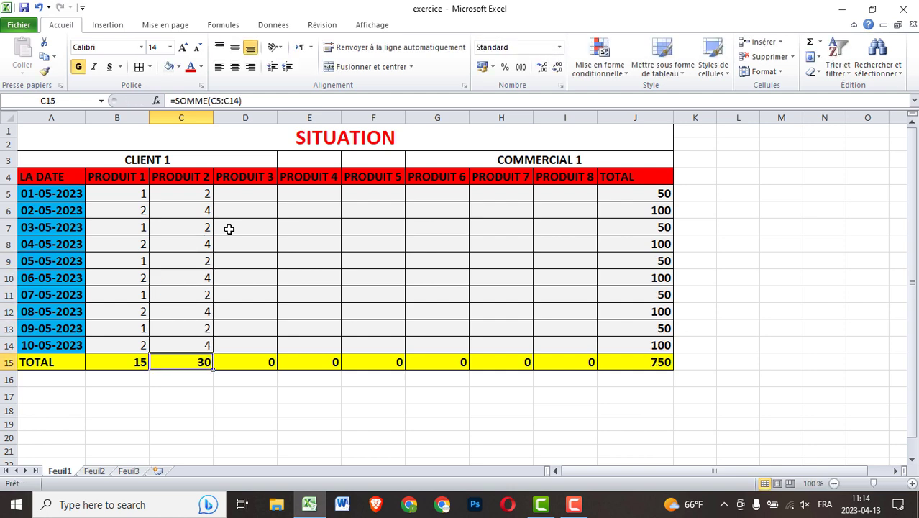
Enter PRODUIT 3 quantities in D5:D14, alternating 3 and 6, totalling 45
click(241, 194)
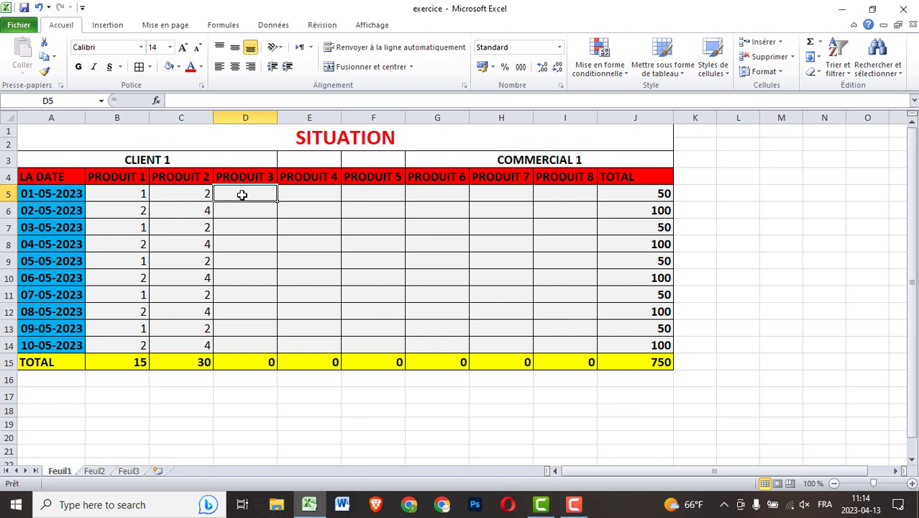
text(3)
key(Return)
text(6)
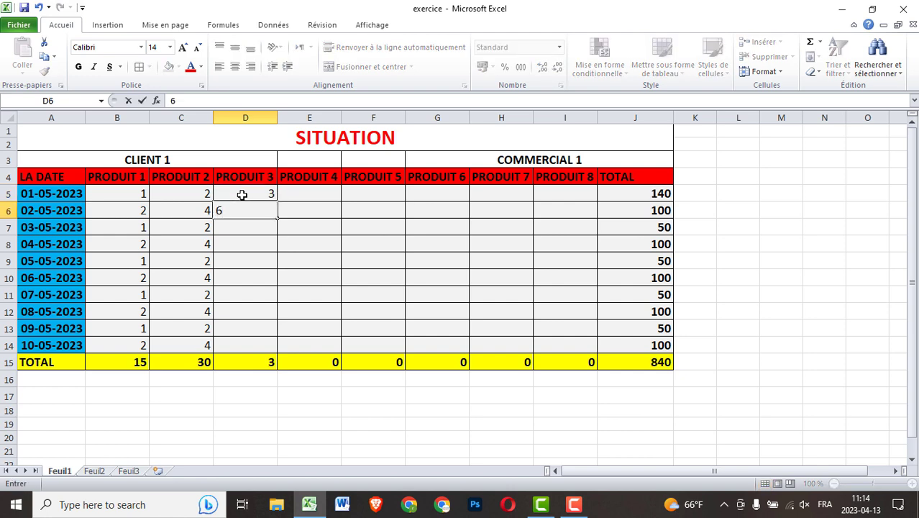
text( 3)
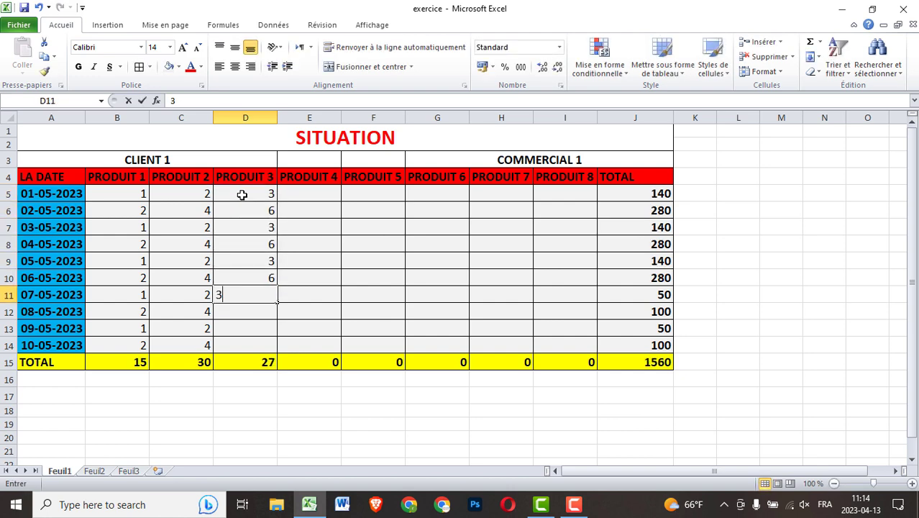
text( 6 3 6 3 6 3 6)
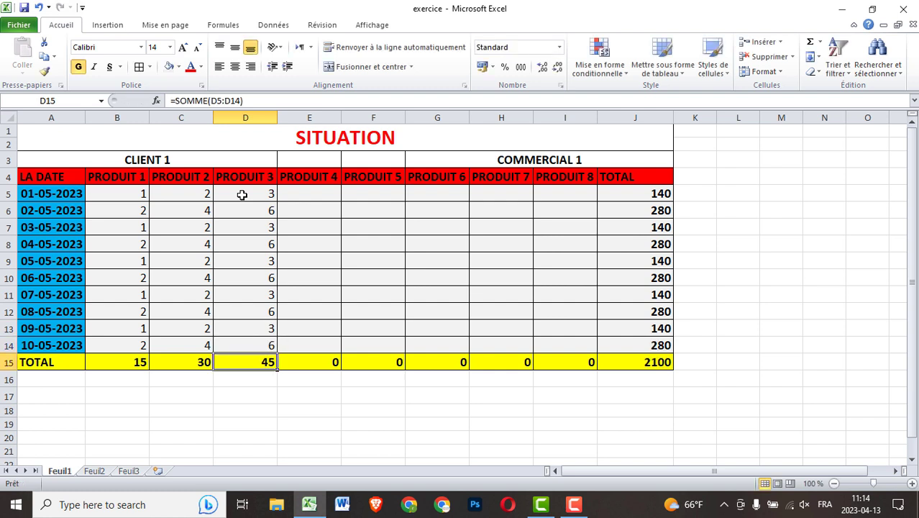
click(308, 198)
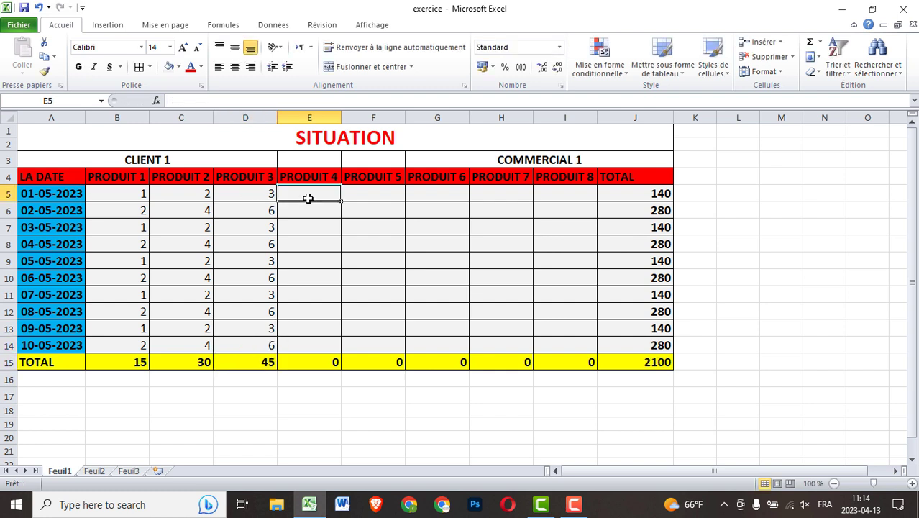
Enter PRODUIT 4 quantities in E5:E14, alternating 4 and 8, totalling 60
text(4)
key(Return)
text(8)
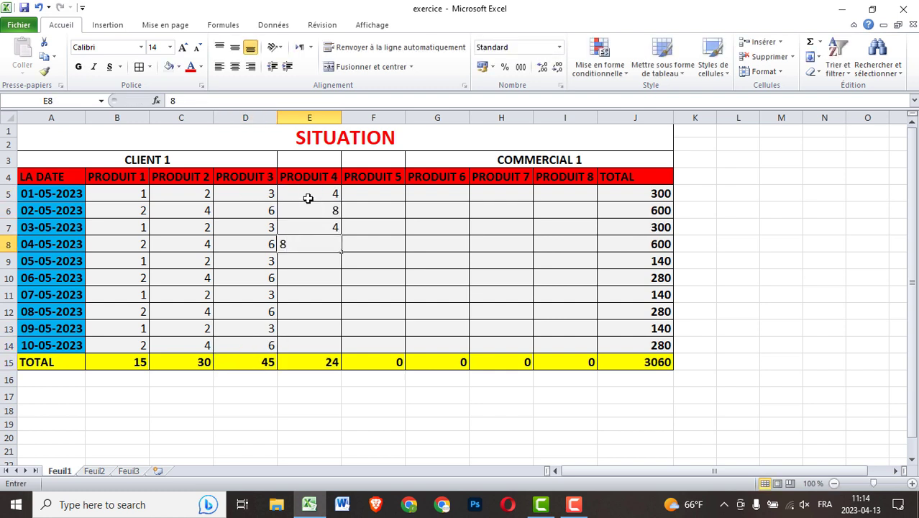
text( 4 8 4 8 4 8 4)
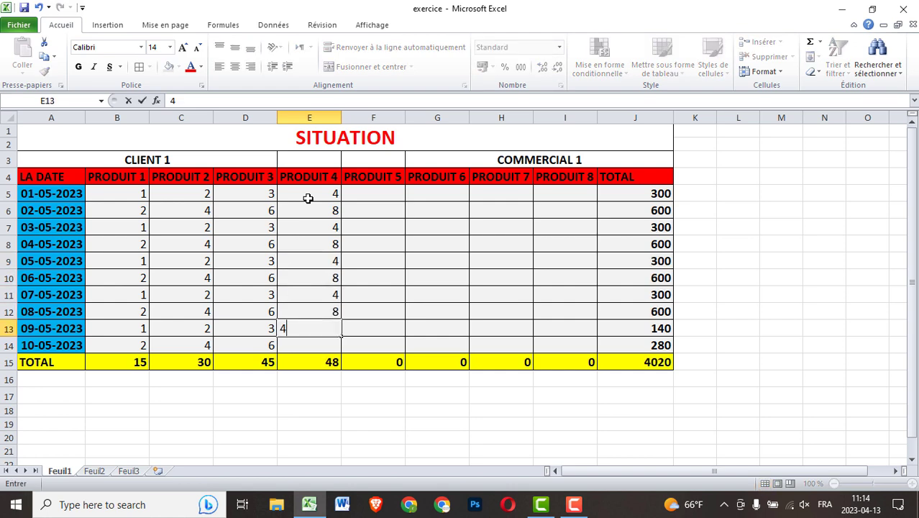
key(Return)
text(8)
key(Return)
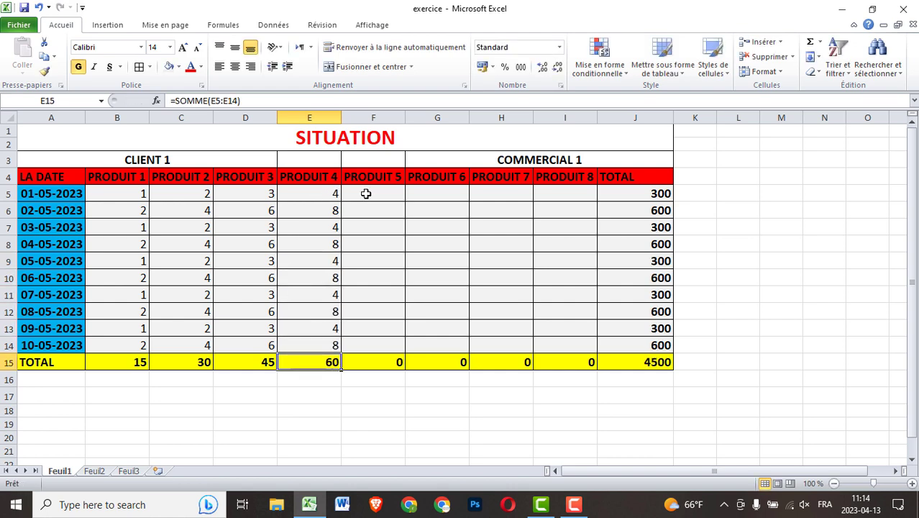
Enter PRODUIT 5 quantities in F5:F14, alternating 5 and 10, totalling 75
click(366, 194)
text(5)
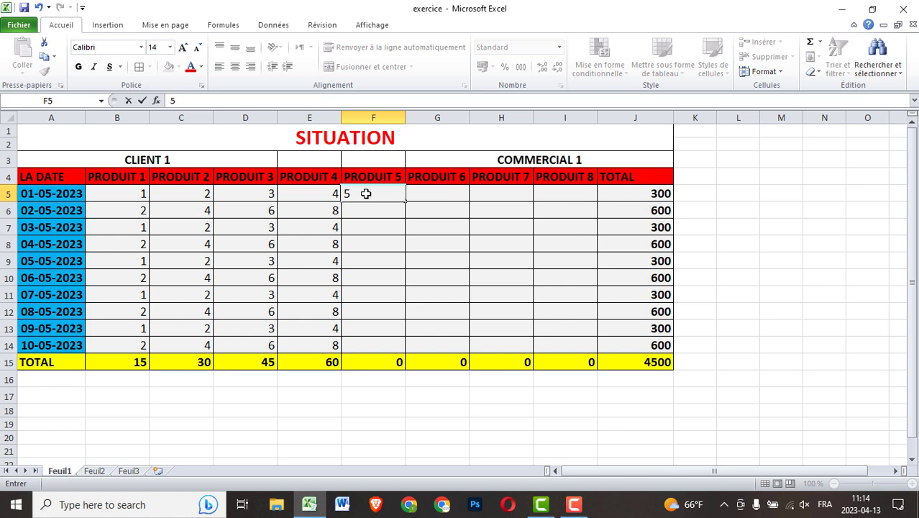
key(Return)
text(10)
key(Return)
text(5)
key(Return)
text(1)
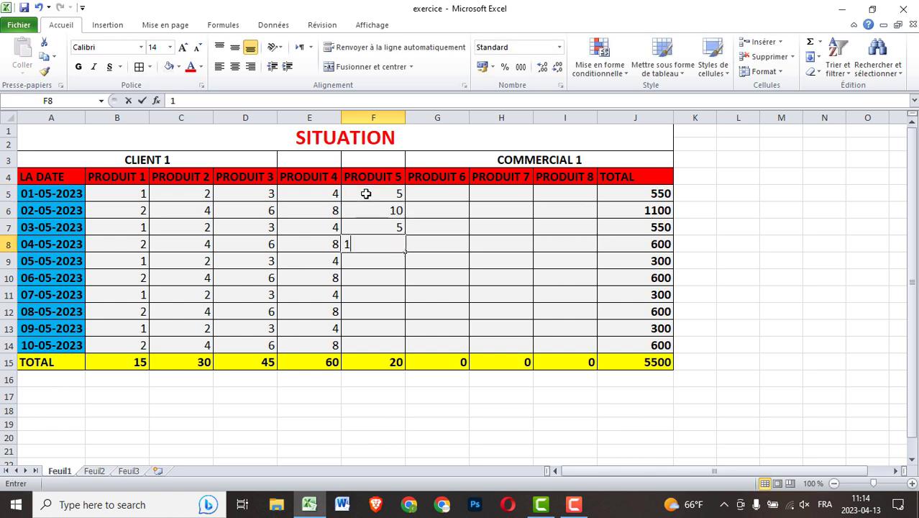
text(0)
key(Return)
text(5)
key(Return)
text(10)
key(Return)
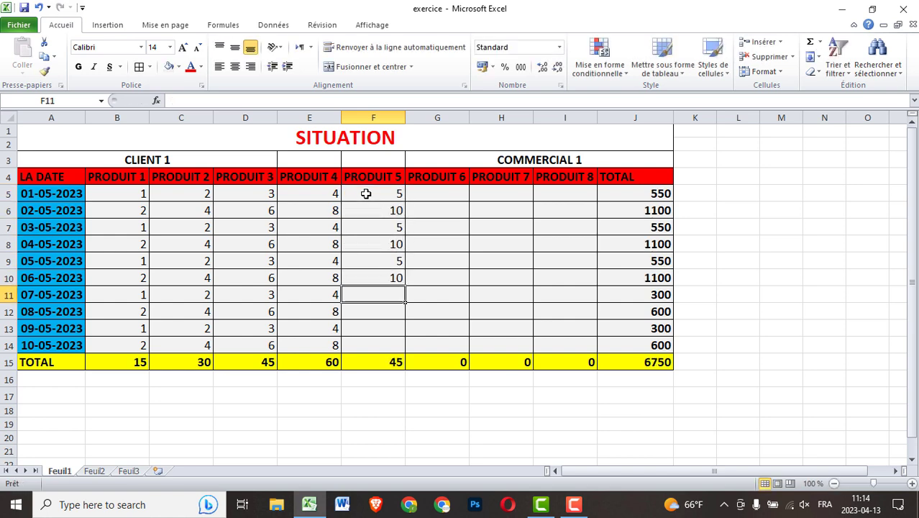
text(5)
key(Return)
text(10)
key(Return)
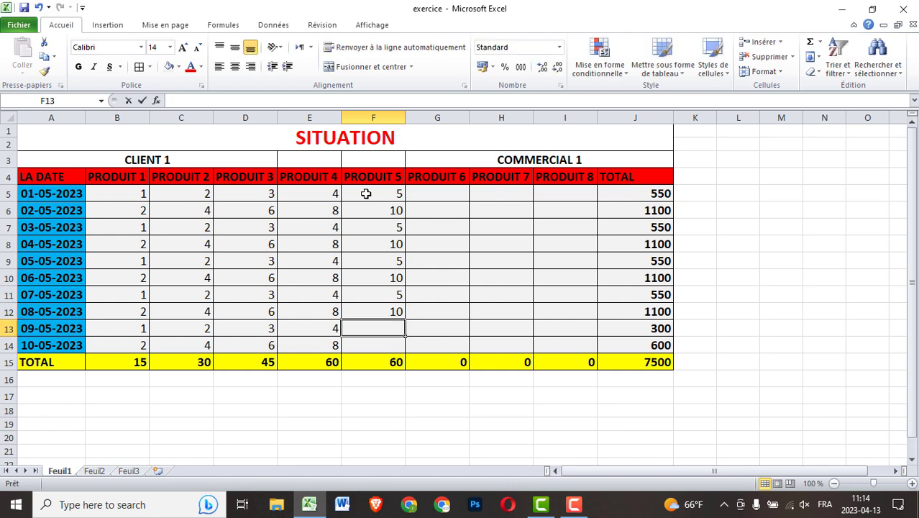
text(5)
key(Return)
text(10)
key(Return)
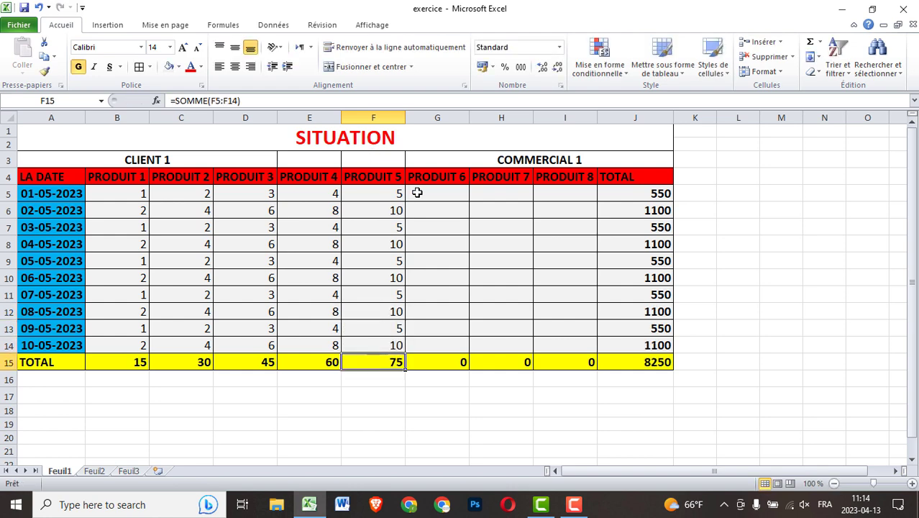
Enter PRODUIT 6 quantities in G5:G14, alternating 6 and 12, filling the skipped cells, totalling 90
click(424, 194)
text(6)
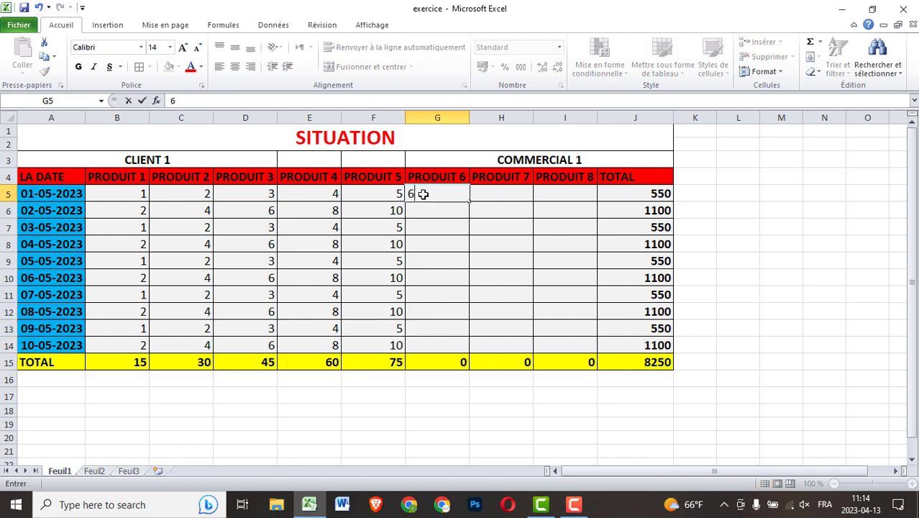
key(Return)
text(12)
key(Return)
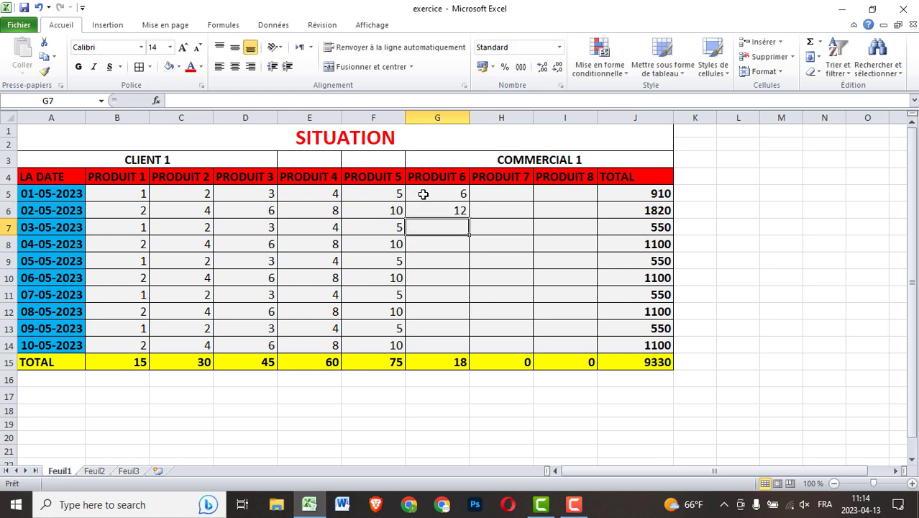
text(6)
key(Return)
key(Return)
text(6)
key(Return)
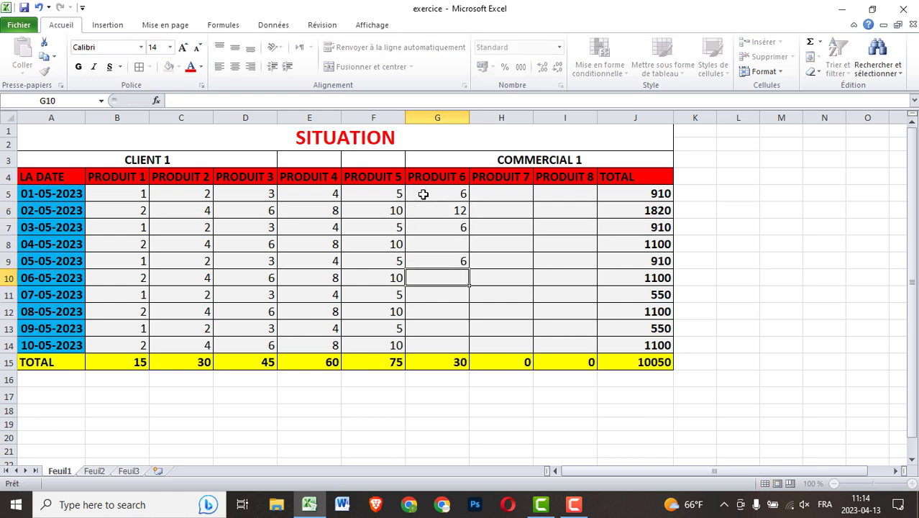
key(Return)
text(6)
key(Return)
key(Return)
text(6)
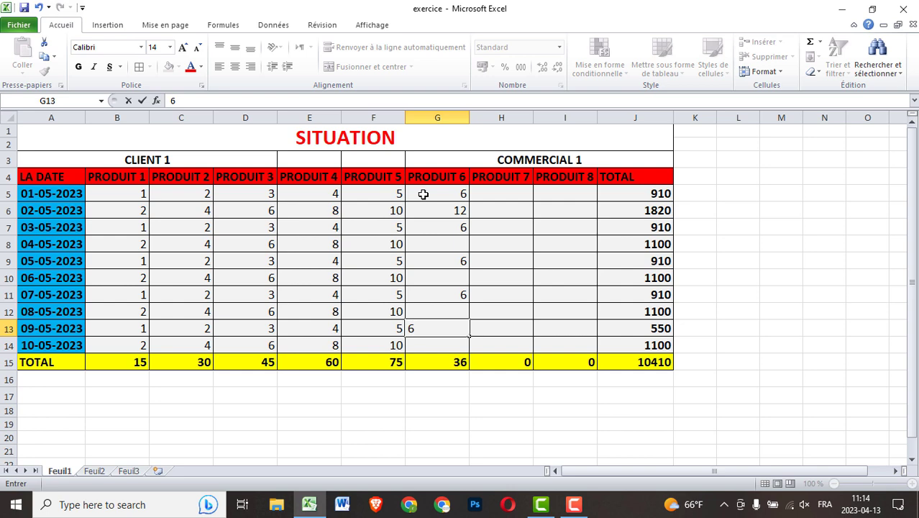
click(457, 244)
text(12)
key(Return)
key(Return)
text(12)
key(Return)
key(Return)
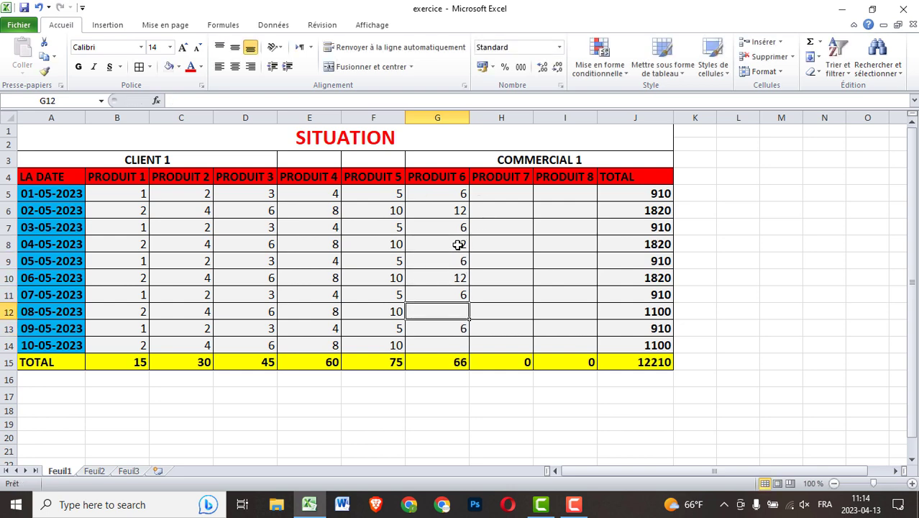
text(12)
key(Return)
key(Return)
text(12)
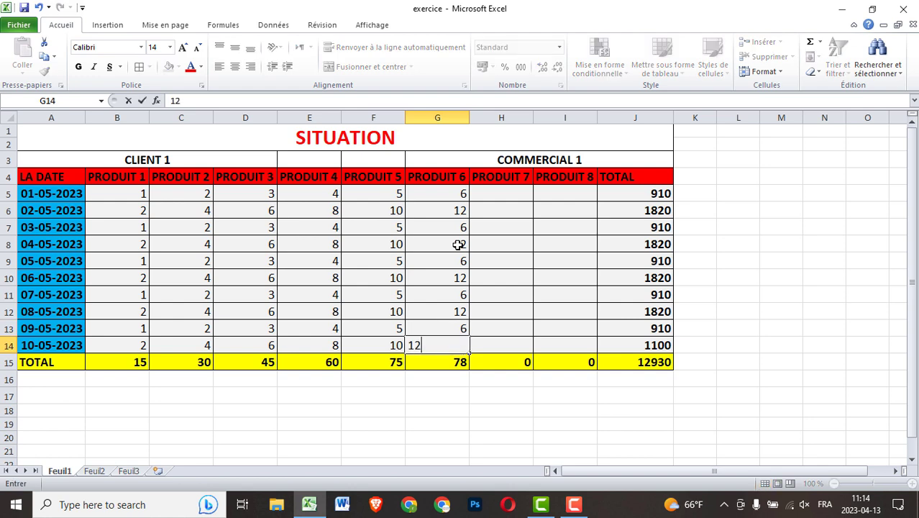
click(502, 199)
Fill the PRODUIT 7 column (H) with alternating 7 and 14 values
text(7)
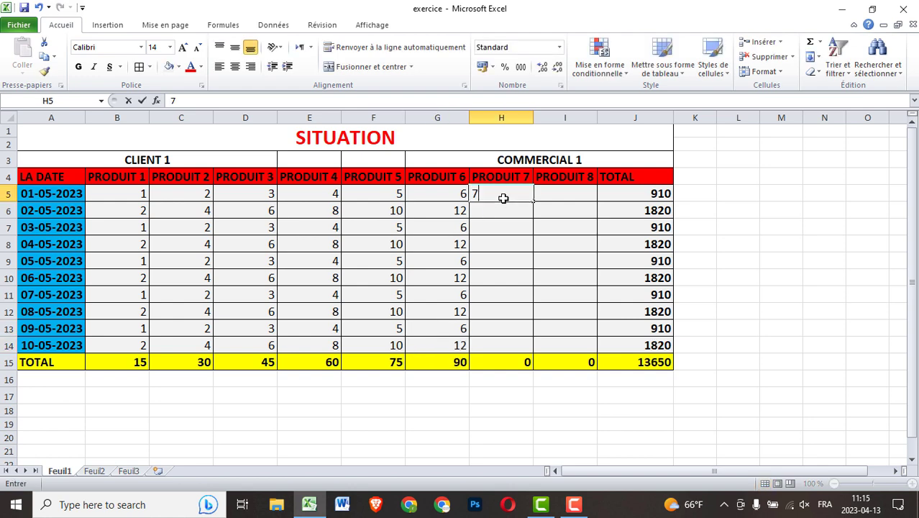
key(Return)
key(Return)
text(7)
key(Return)
text(7)
key(Return)
text(7)
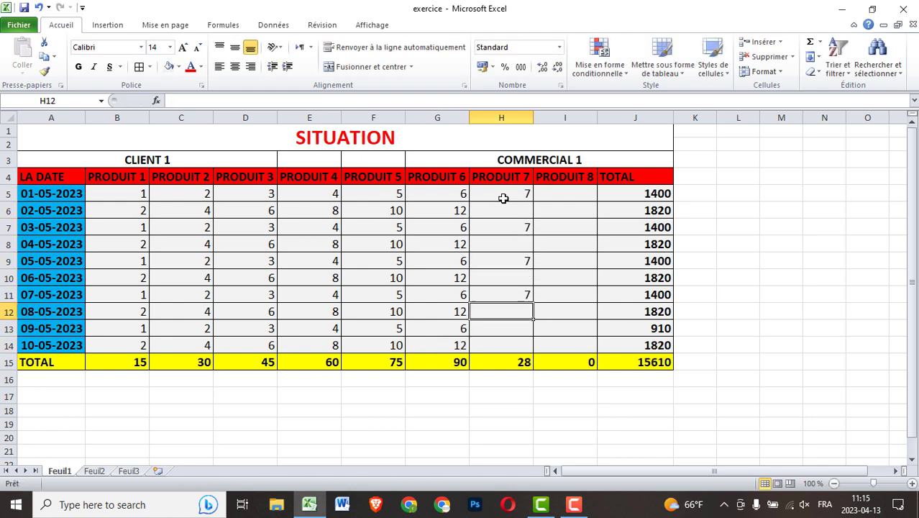
key(Return)
text(7)
key(Return)
key(Return)
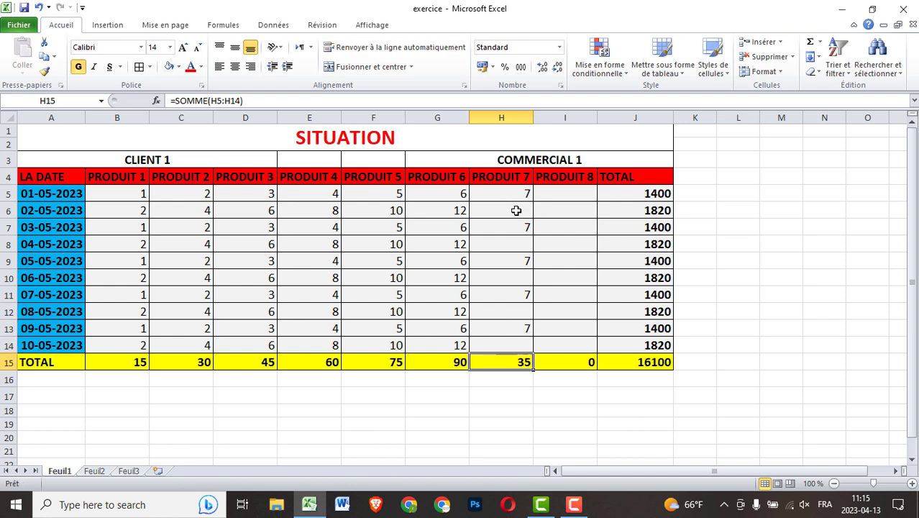
click(515, 209)
text(14)
key(Return)
key(Return)
text(14)
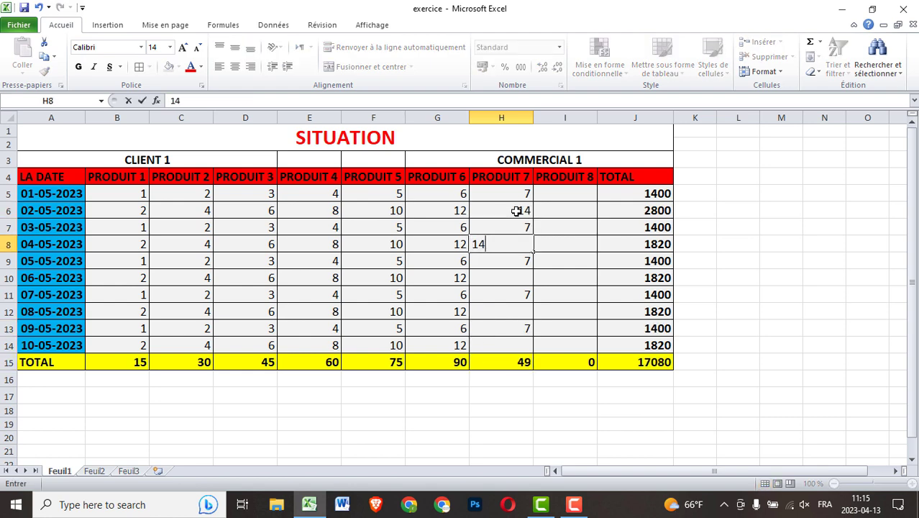
key(Return)
key(Return)
text(14)
key(Return)
key(Return)
text(14)
key(Return)
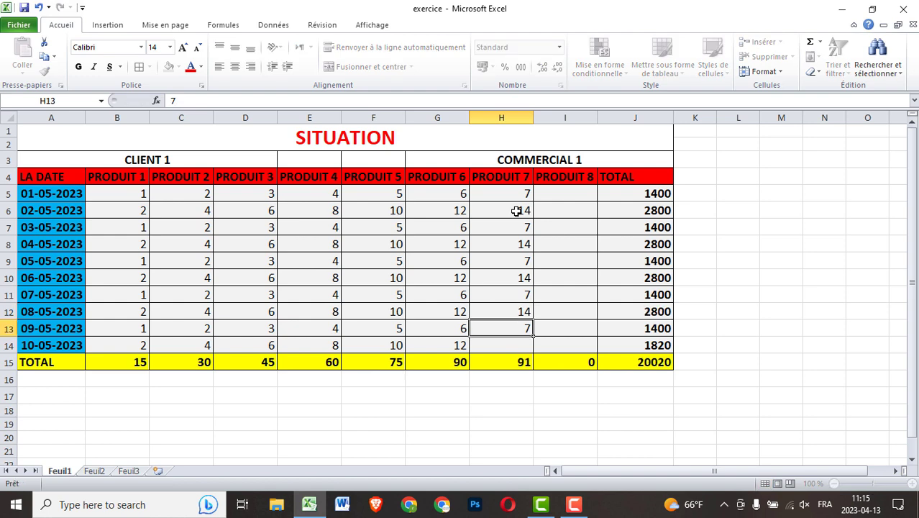
key(Return)
text(14)
Fill the PRODUIT 8 column (I) with alternating 8 and 16 values
click(569, 194)
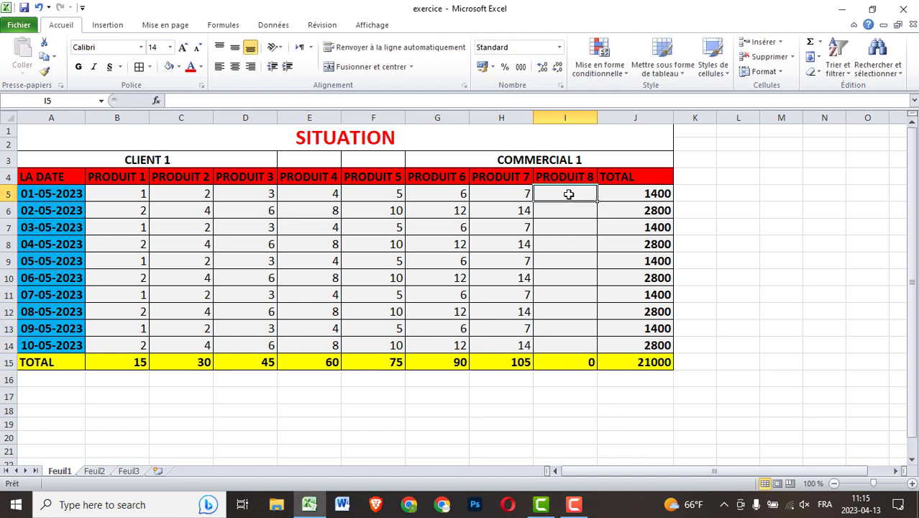
text(8)
key(Return)
key(Return)
text(8)
key(Return)
key(Return)
text(8)
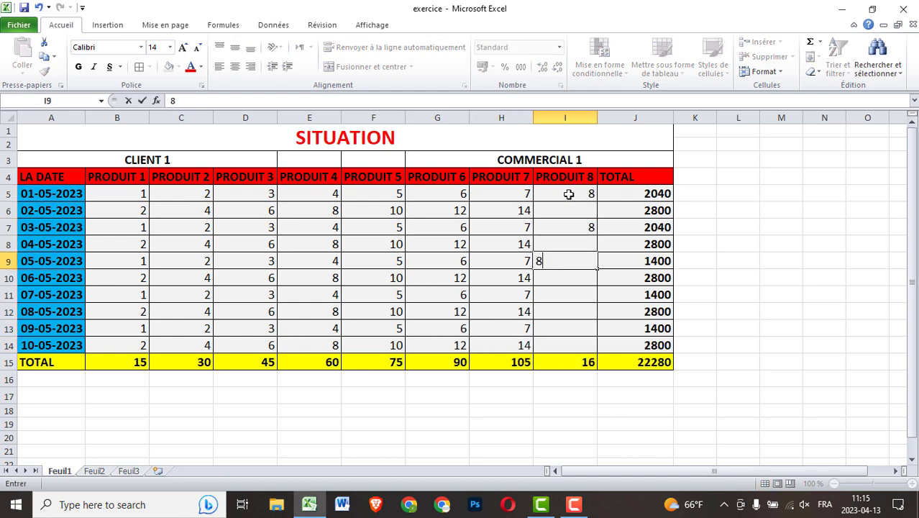
key(Return)
key(Return)
text(8)
key(Return)
key(Return)
text(8)
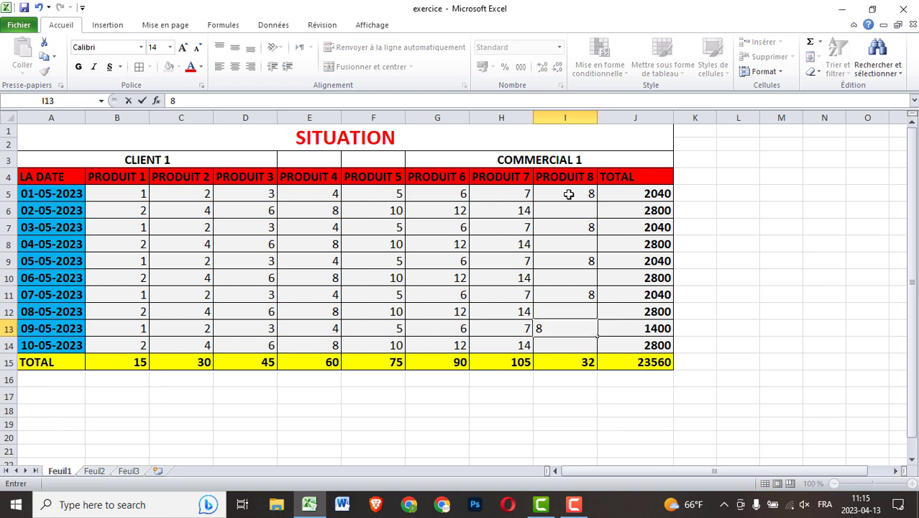
click(574, 209)
text(16)
key(Return)
key(Return)
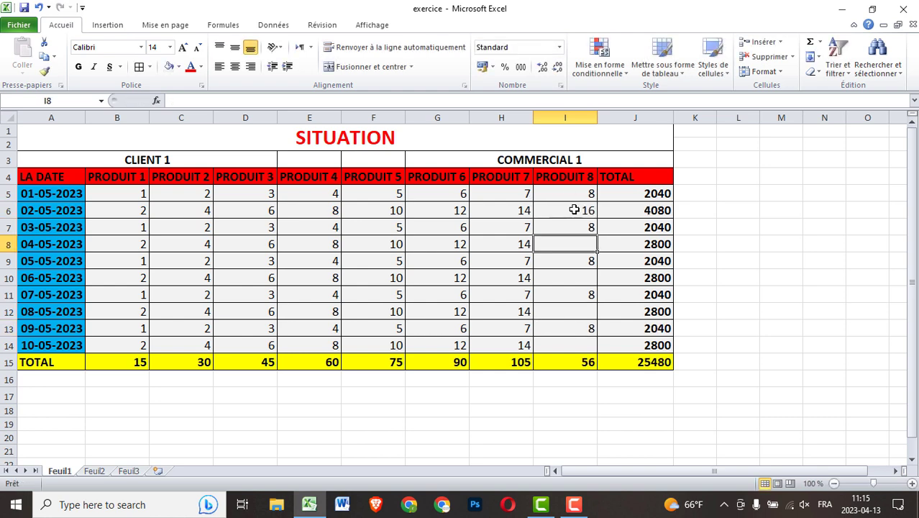
text(16)
key(Return)
key(Return)
text(16)
key(Return)
key(Return)
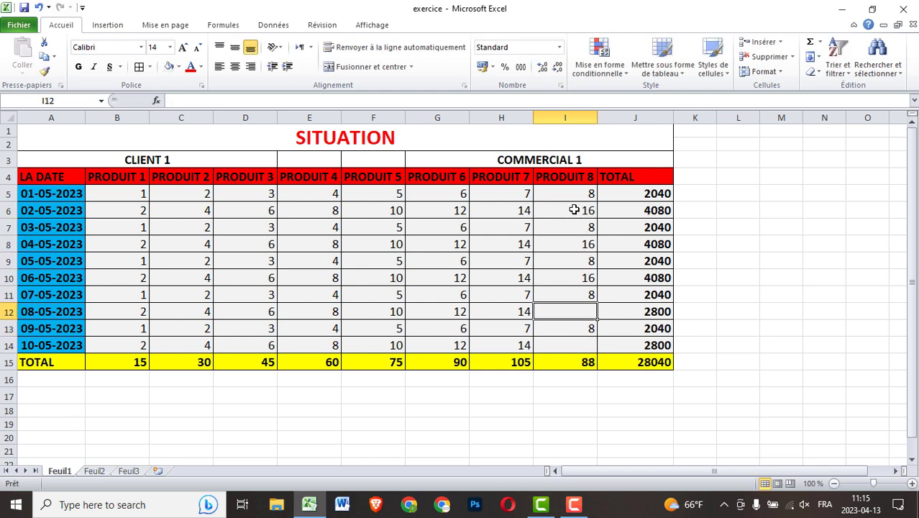
text(16)
key(Return)
key(Return)
Finish the last 16 in I14, then centre B5:J15 horizontally and vertically
text(16)
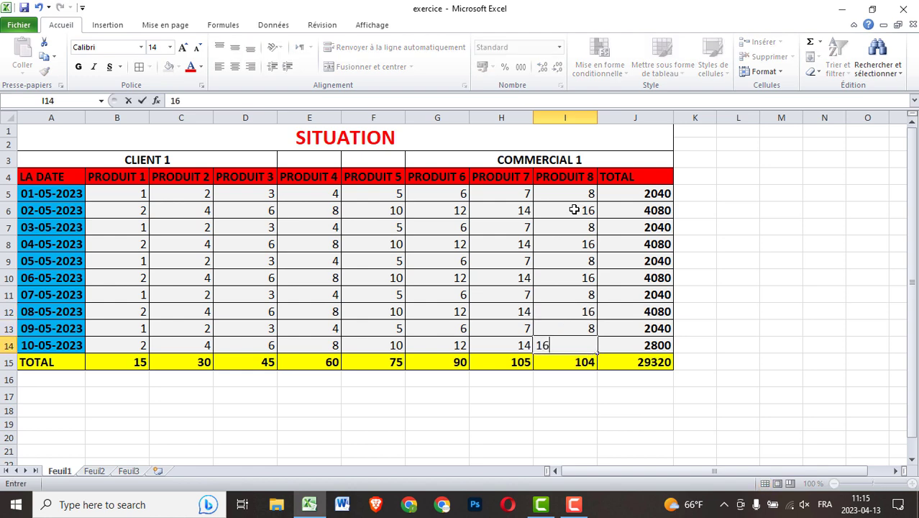
click(603, 231)
drag(136, 195, 619, 360)
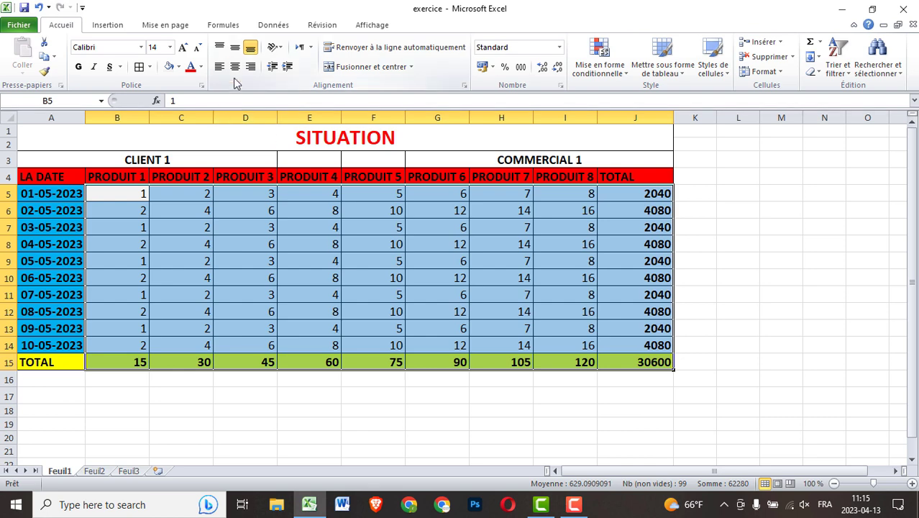
click(234, 66)
click(234, 47)
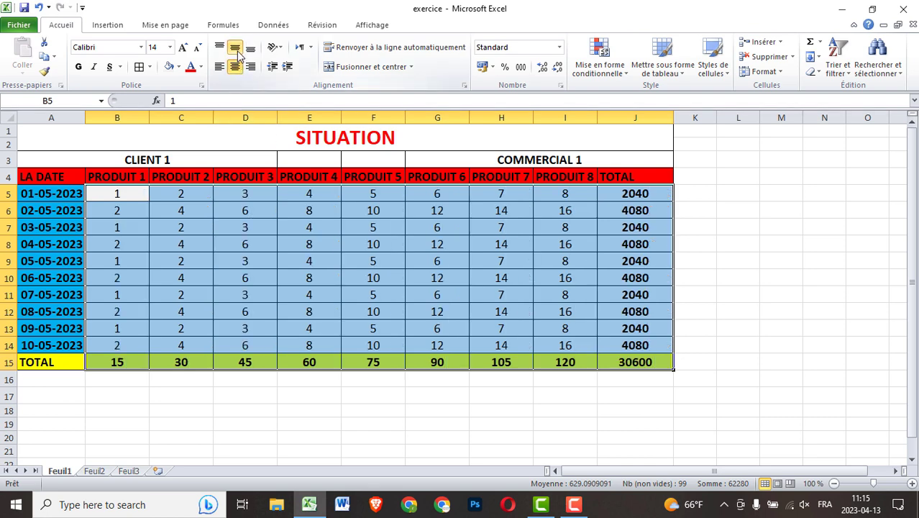
Apply the د.م. Accounting format and autofit column J to show 30,600.00
click(493, 66)
click(514, 84)
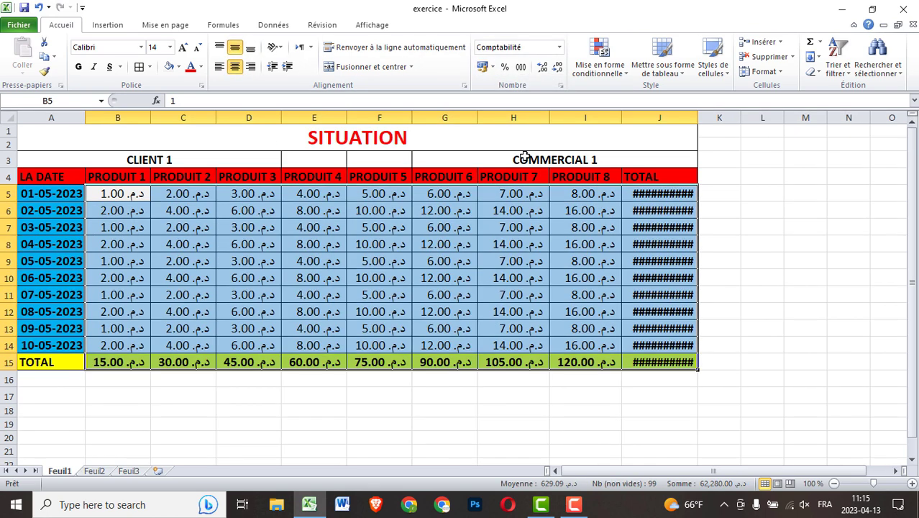
double_click(696, 116)
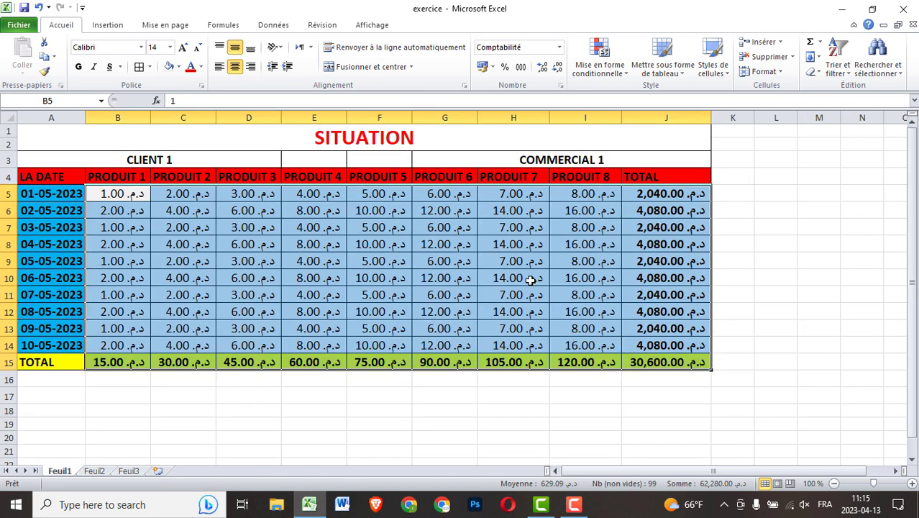
click(400, 400)
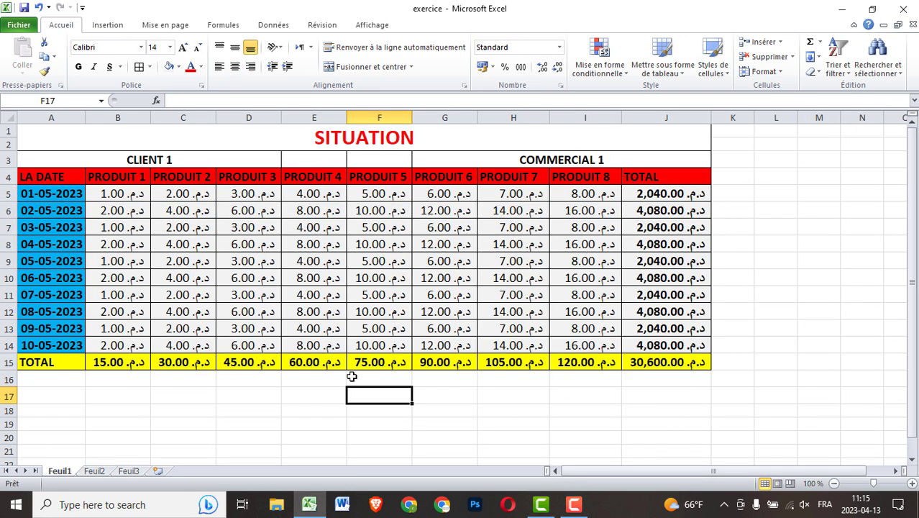
In Page Break Preview, drag the page break so A1:J15 fits on Page 1, then zoom in
click(792, 484)
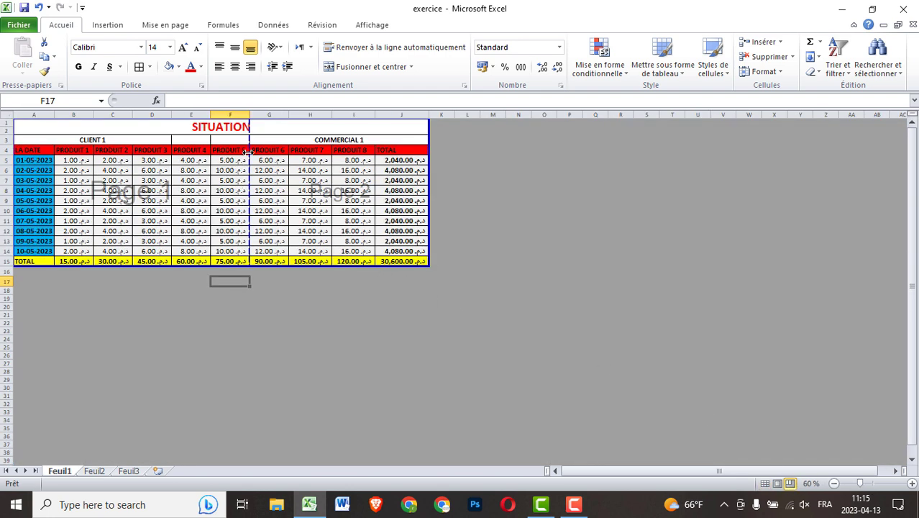
drag(247, 153, 429, 172)
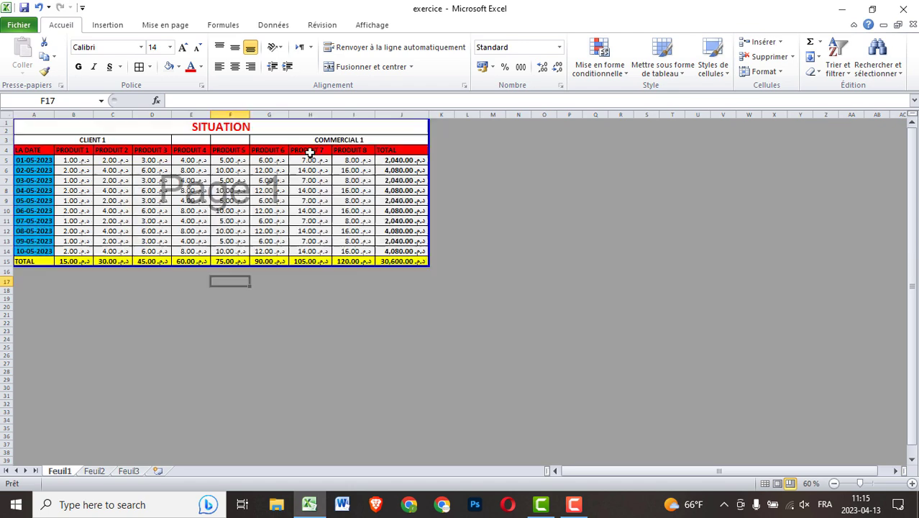
click(910, 483)
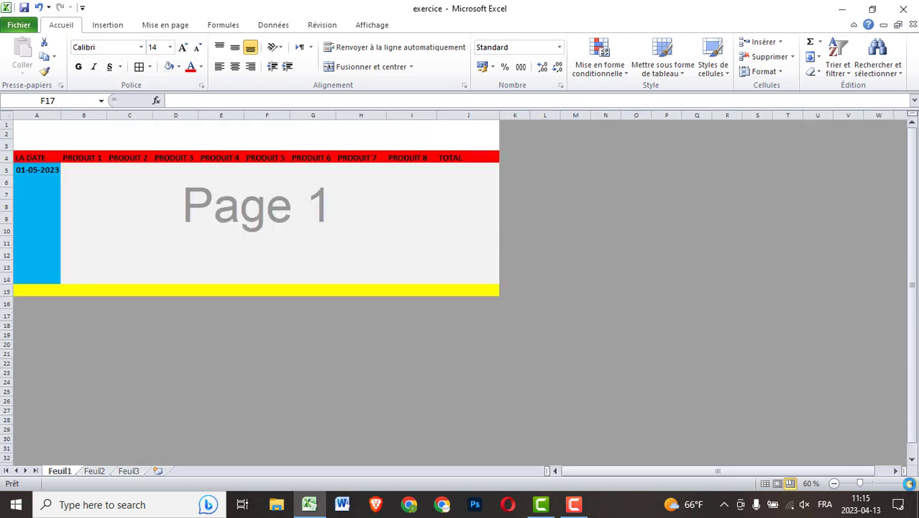
click(909, 484)
click(910, 483)
click(909, 483)
click(909, 483)
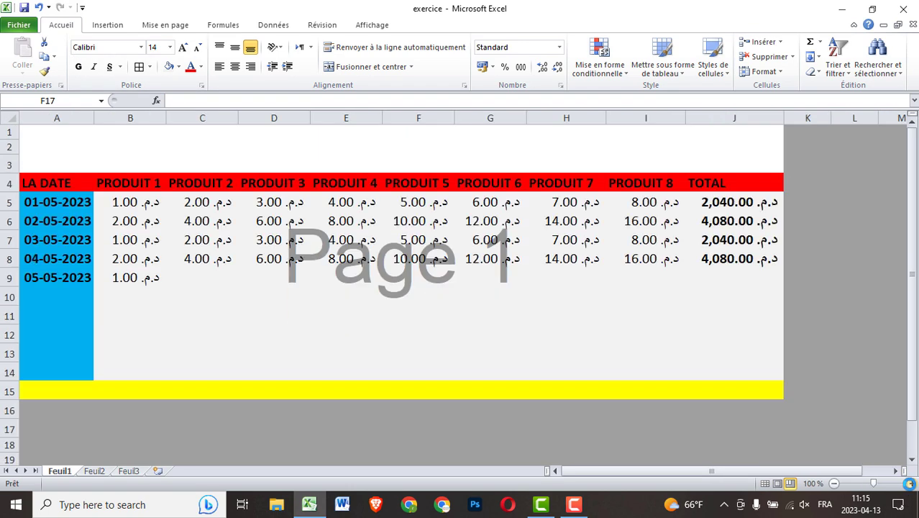
Set the page orientation to landscape (Paysage)
click(179, 29)
click(143, 61)
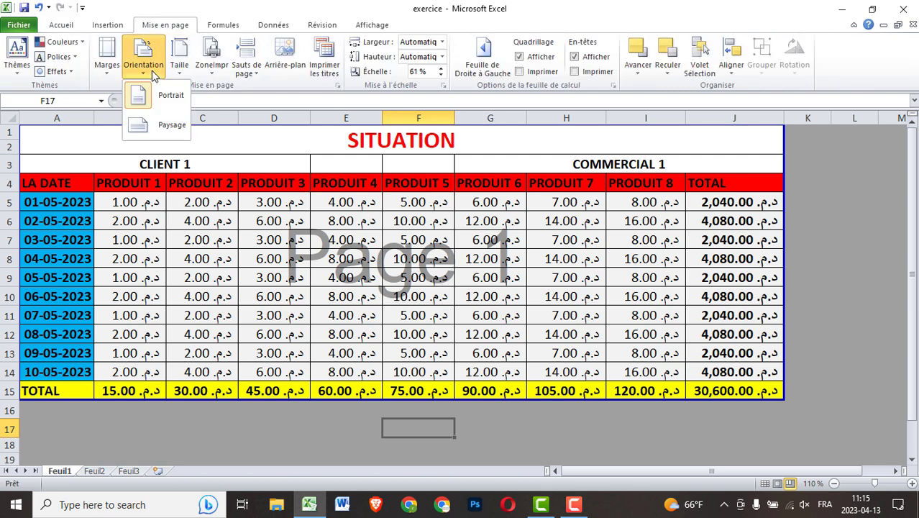
click(153, 125)
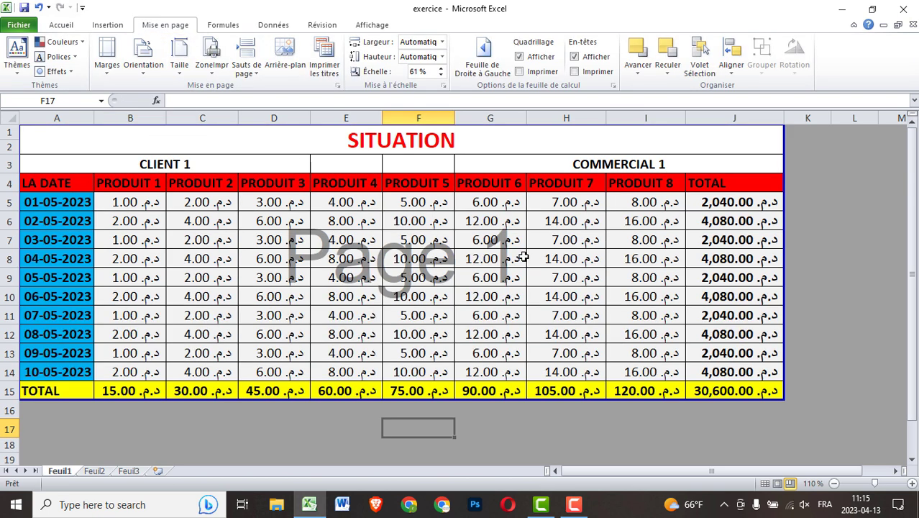
click(529, 240)
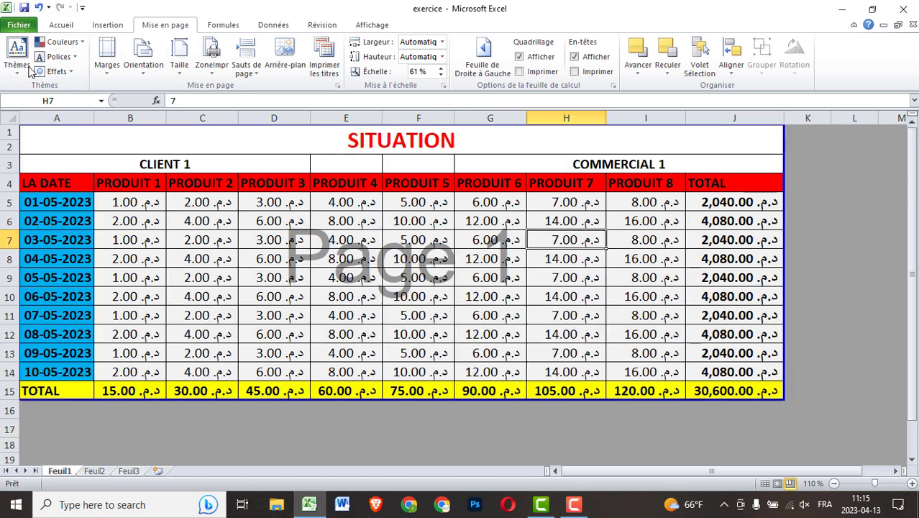
Check the print preview and briefly view the printer properties
click(19, 25)
click(30, 204)
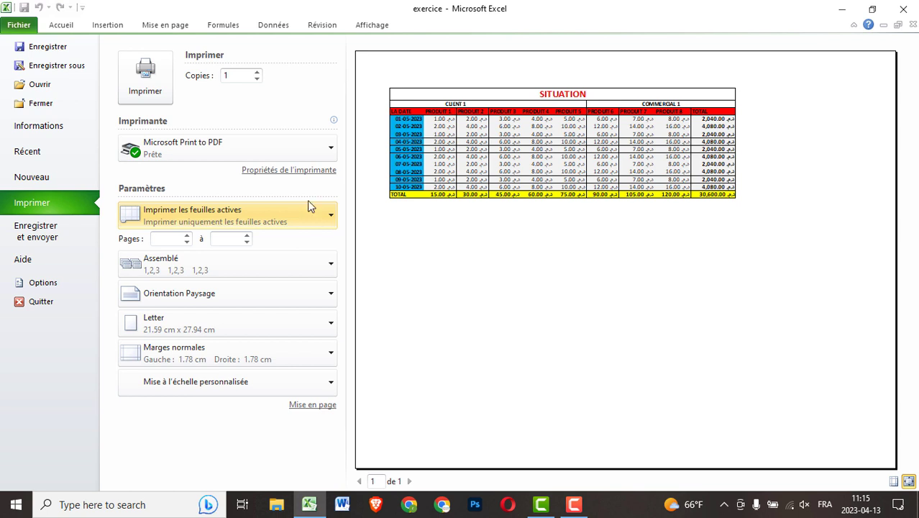
click(299, 177)
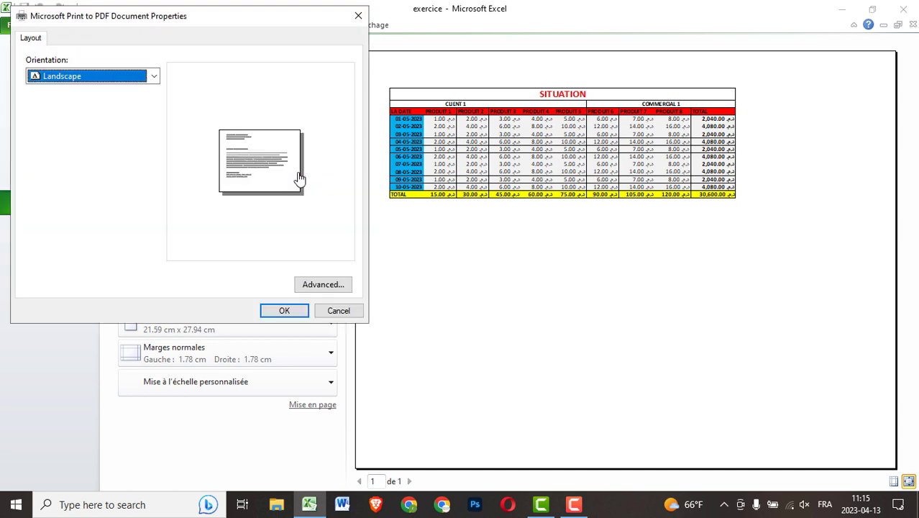
click(354, 23)
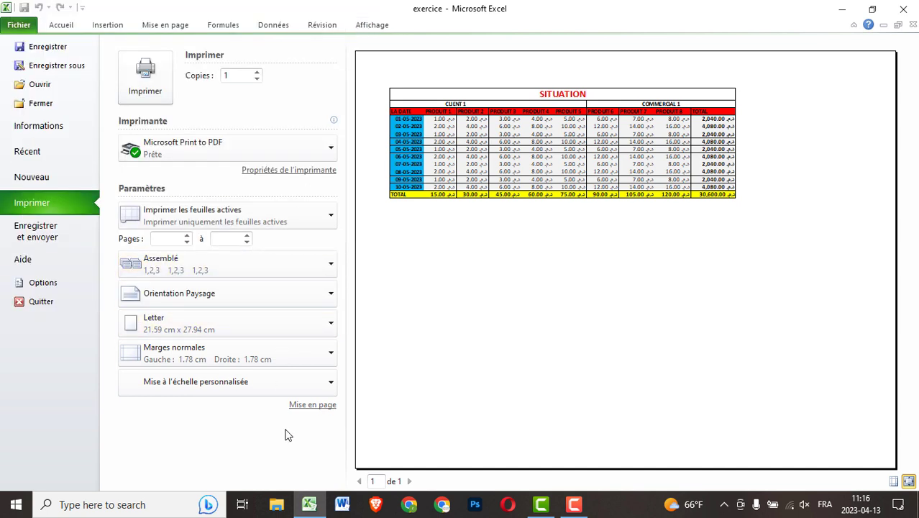
Raise the print scale in Page Setup from 61% through 65% and 75% to 85%
click(310, 407)
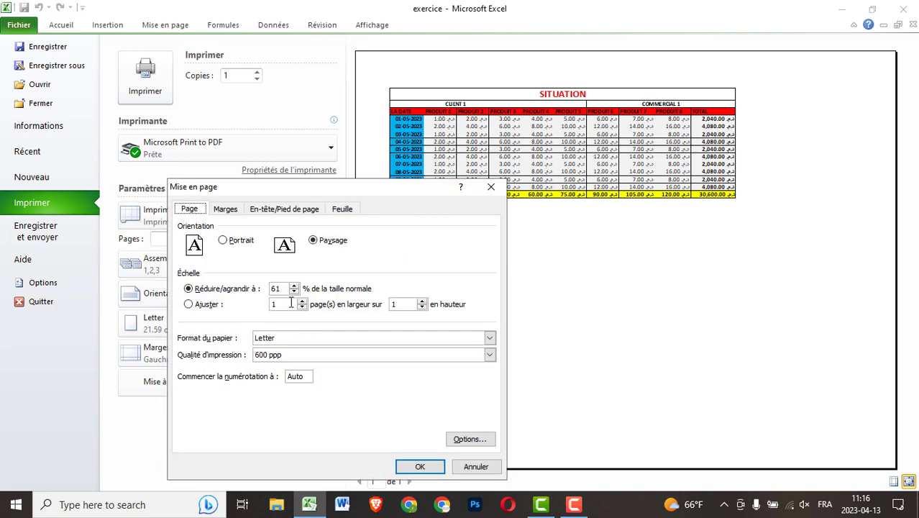
click(294, 285)
click(434, 467)
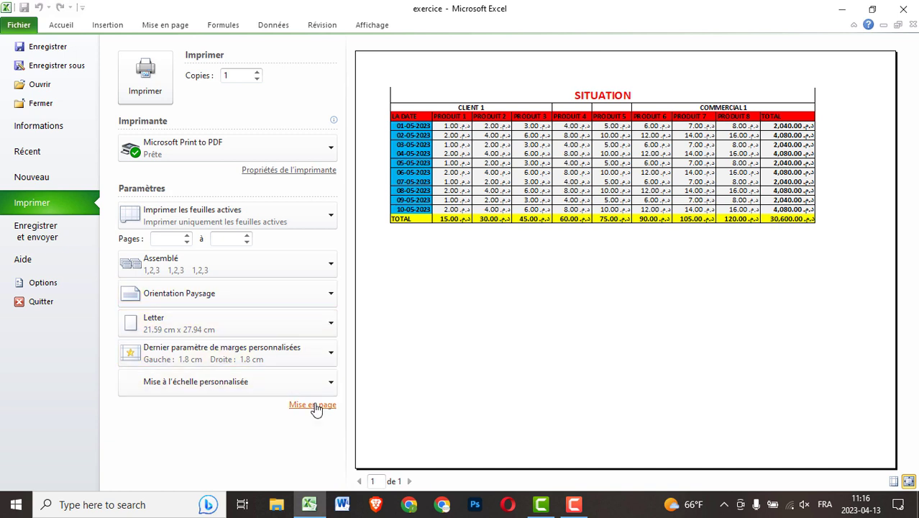
click(314, 405)
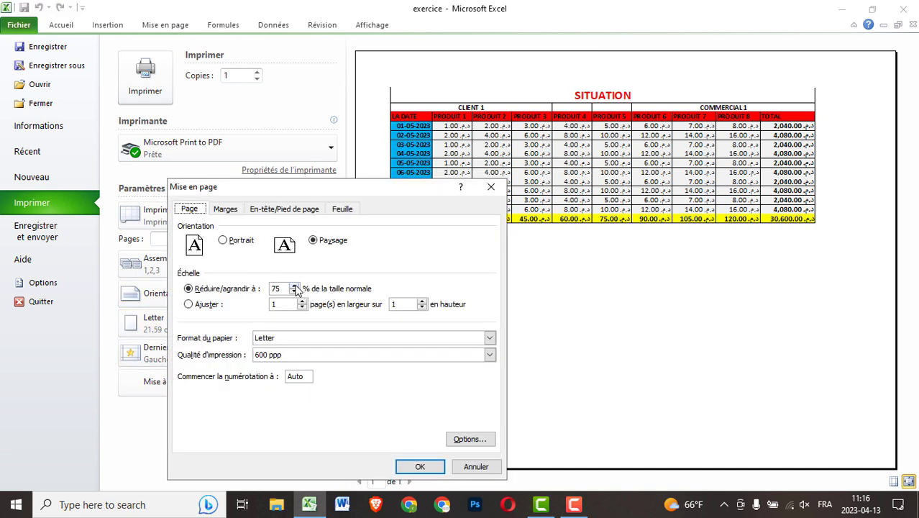
click(411, 465)
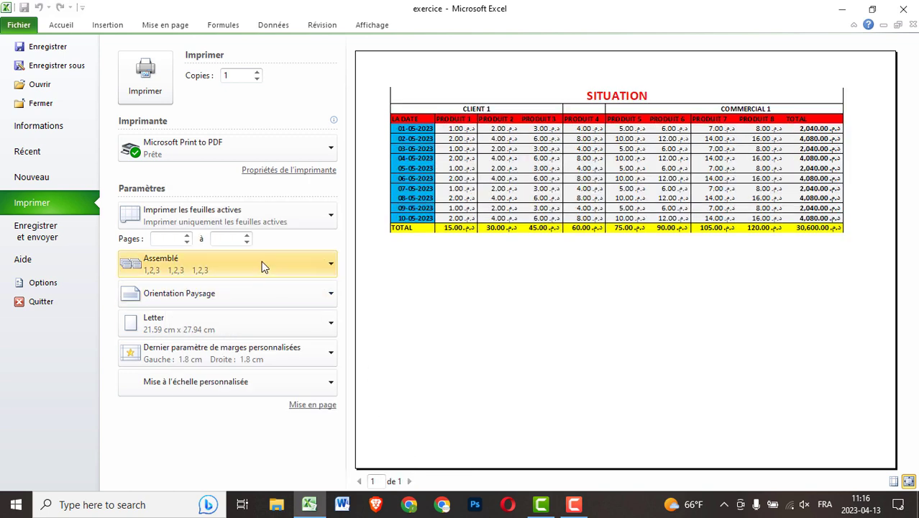
click(317, 407)
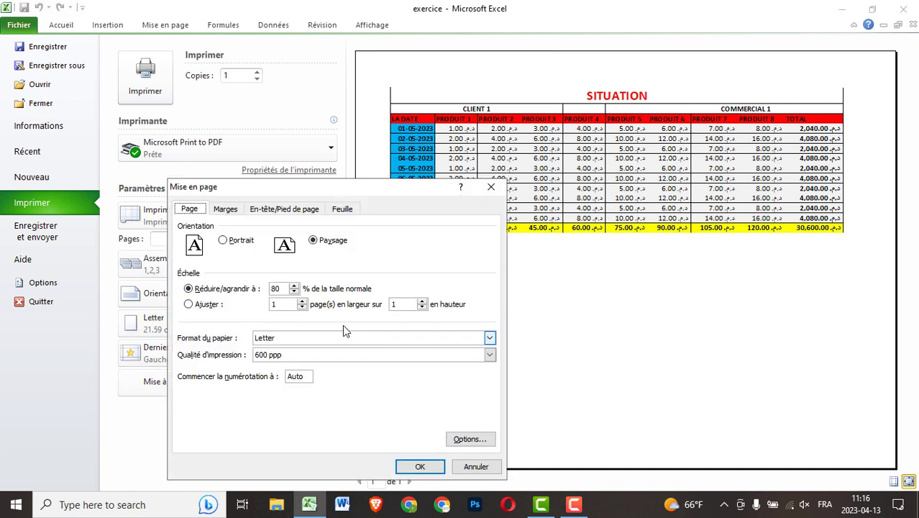
click(295, 286)
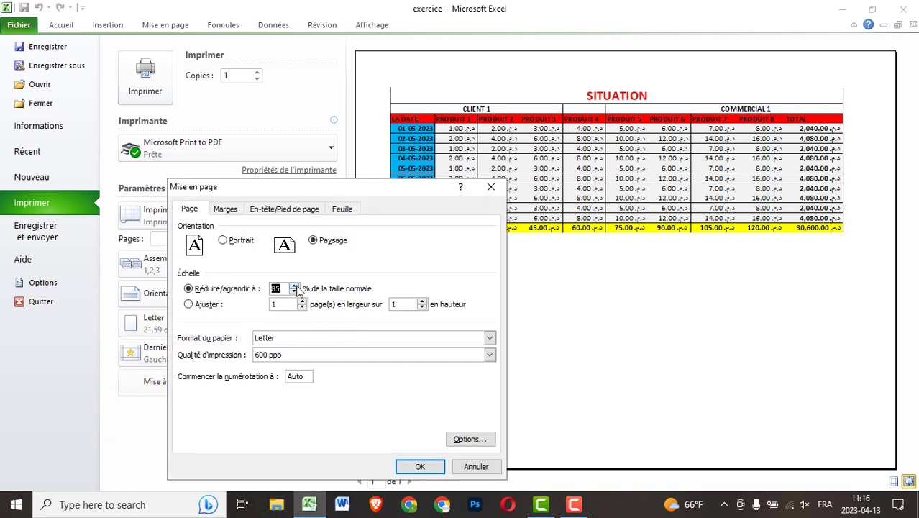
click(420, 467)
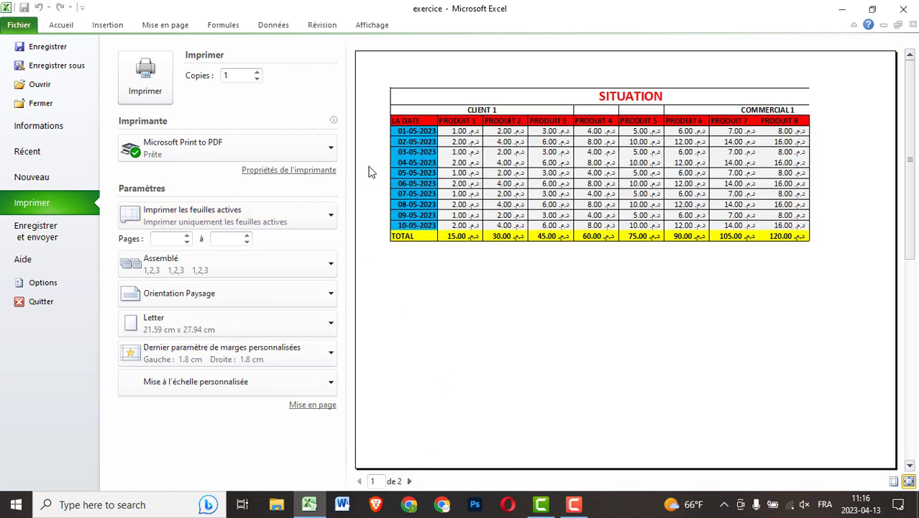
Set custom margins of 0.5 cm left and right and 10 cm top
click(909, 312)
click(251, 351)
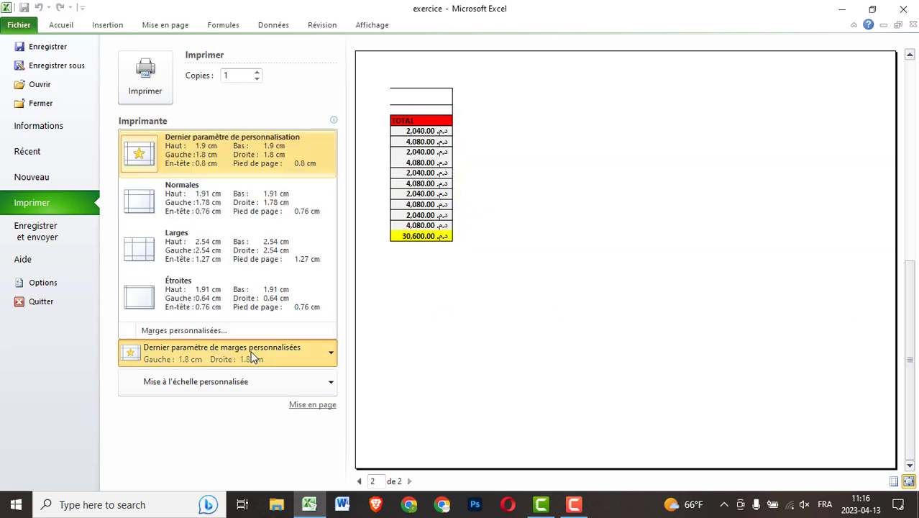
click(247, 331)
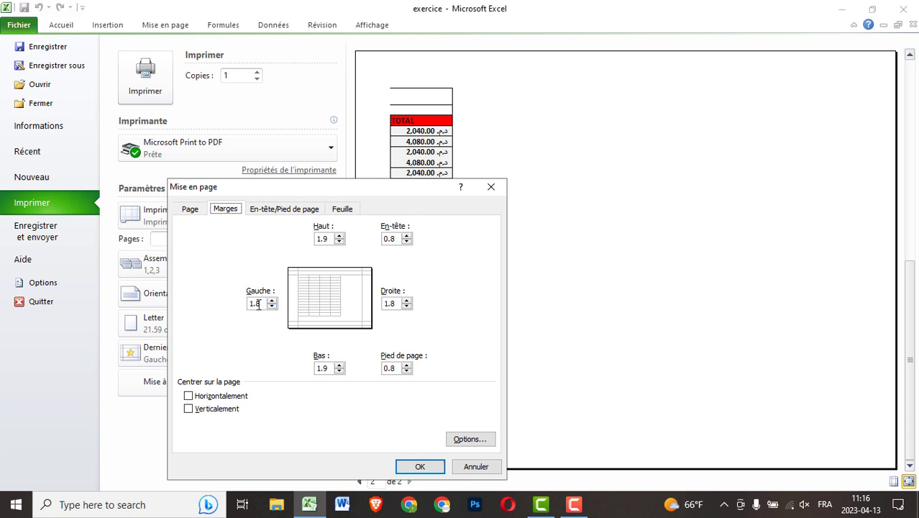
click(258, 306)
double_click(388, 303)
text(0.5)
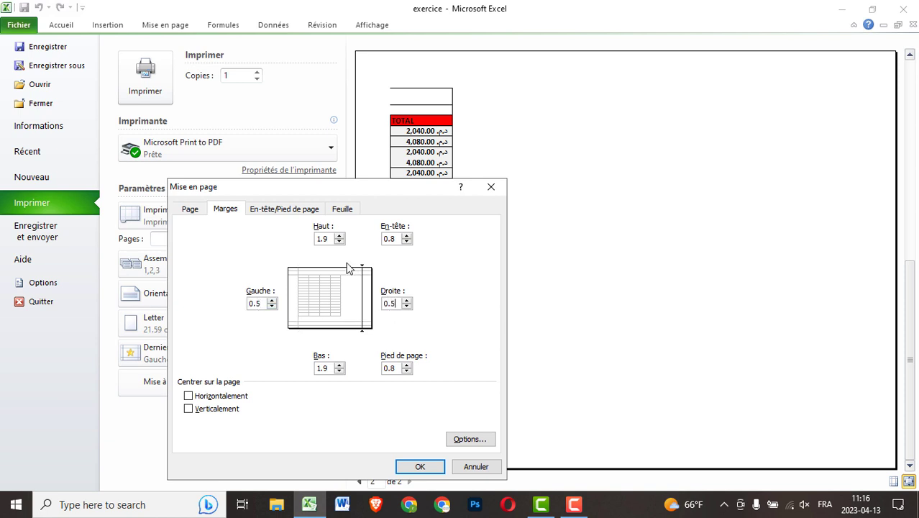
double_click(330, 238)
text(10)
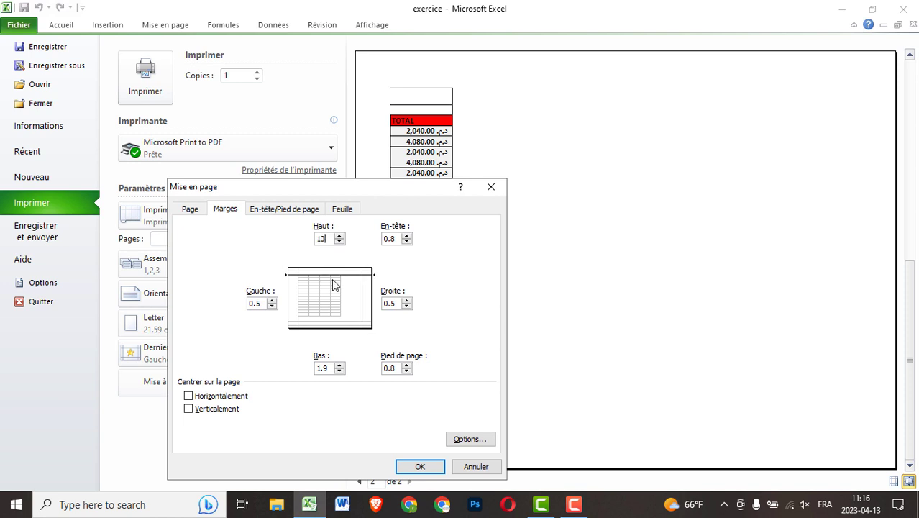
click(417, 464)
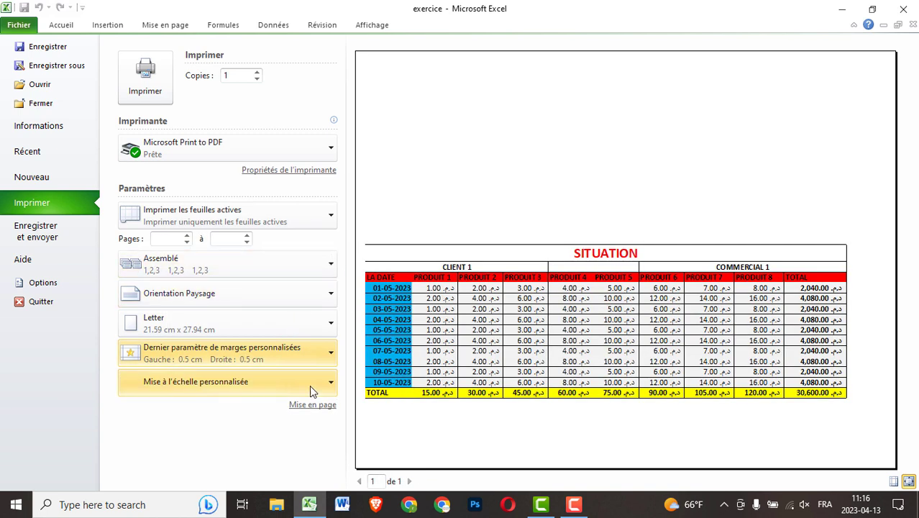
Adjust the top margin and increase the page scaling in Page Setup
click(311, 405)
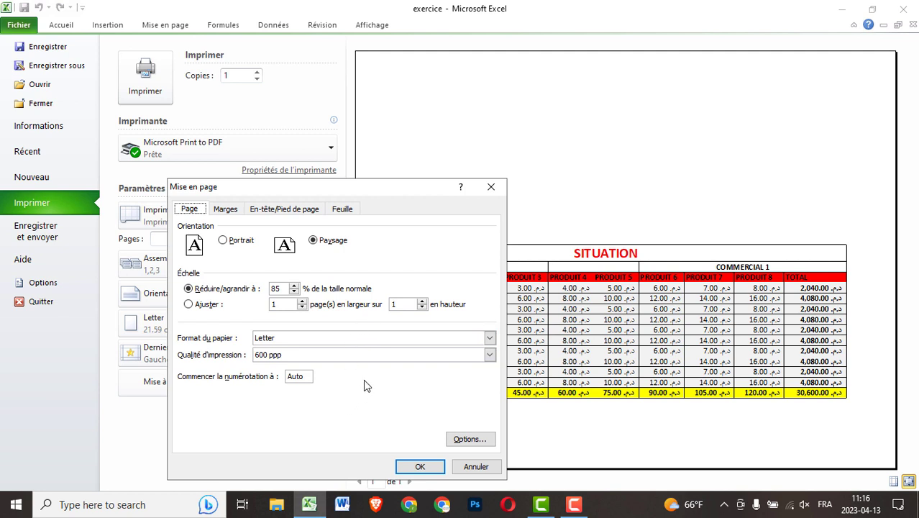
click(225, 209)
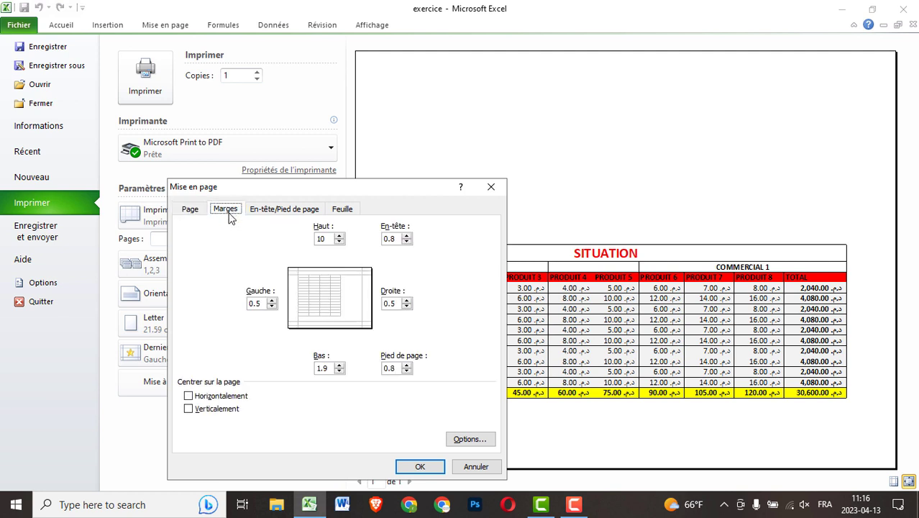
click(321, 238)
click(415, 466)
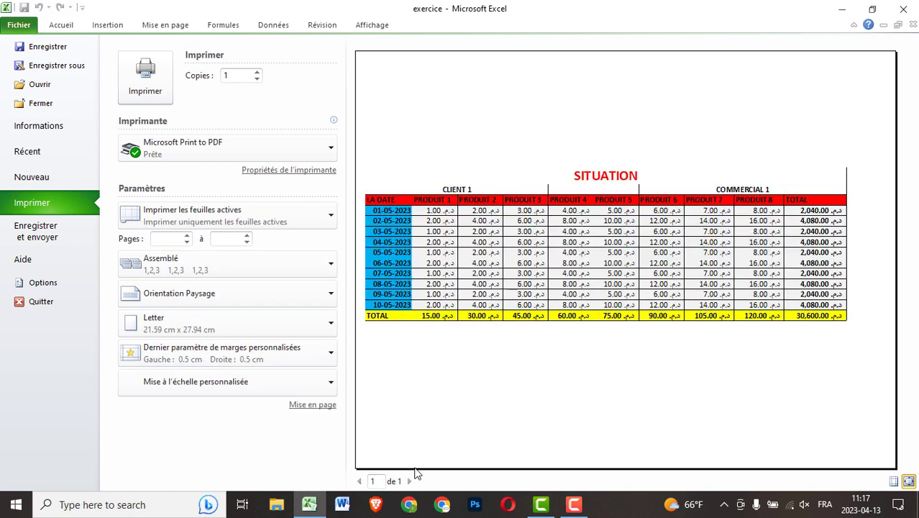
click(319, 410)
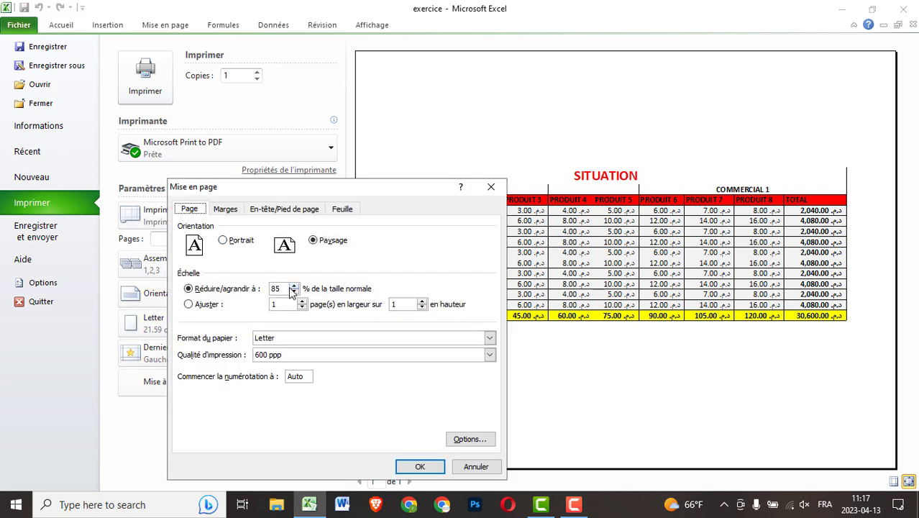
click(411, 465)
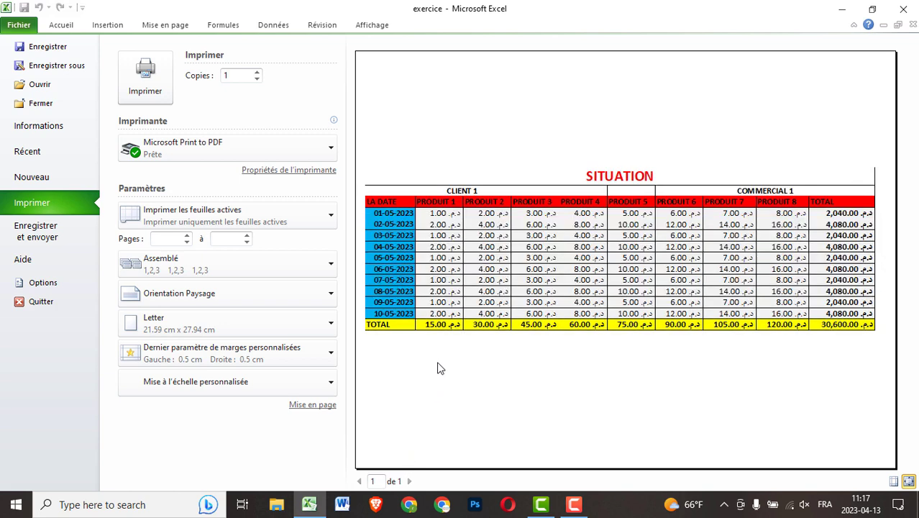
Apply a border style to the table range A3:J15
click(69, 25)
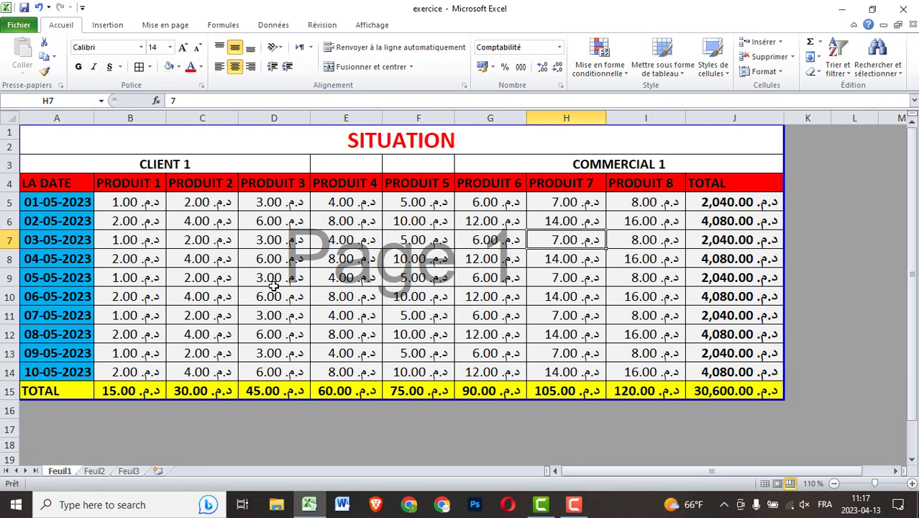
drag(719, 390, 561, 353)
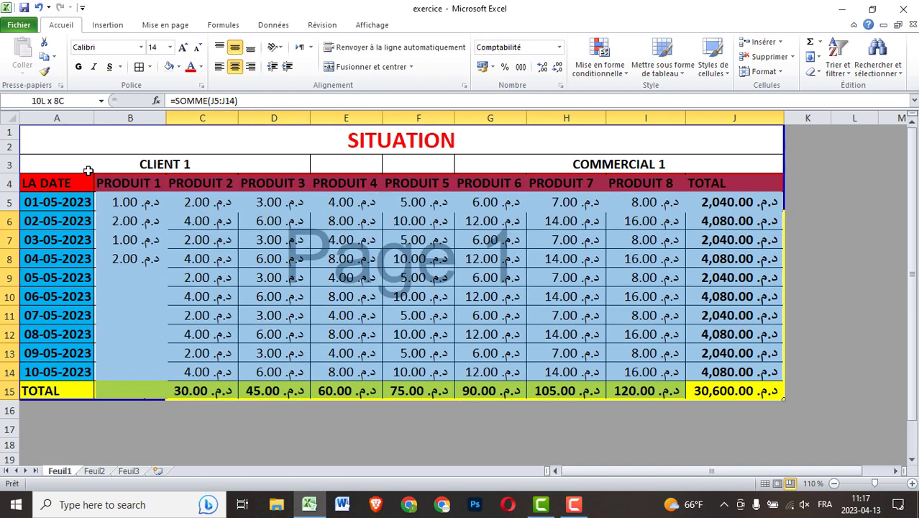
drag(303, 279, 63, 162)
click(148, 68)
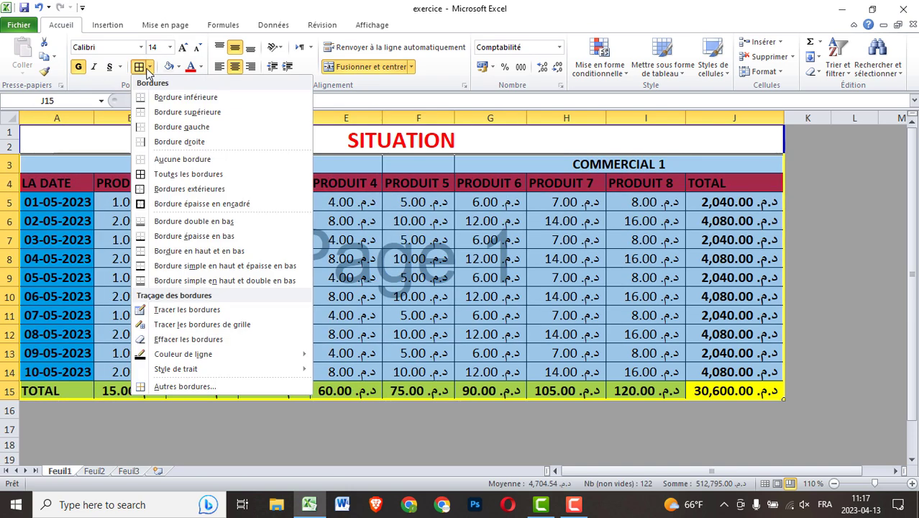
click(180, 205)
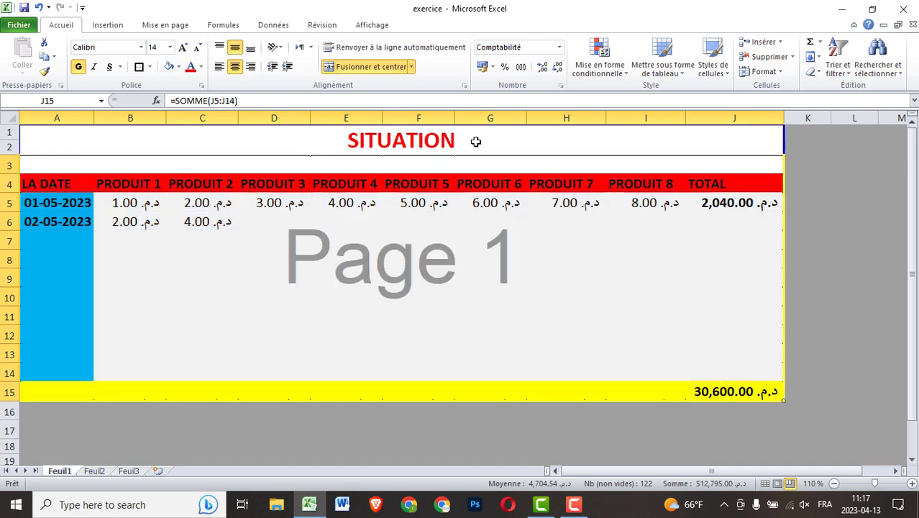
click(484, 152)
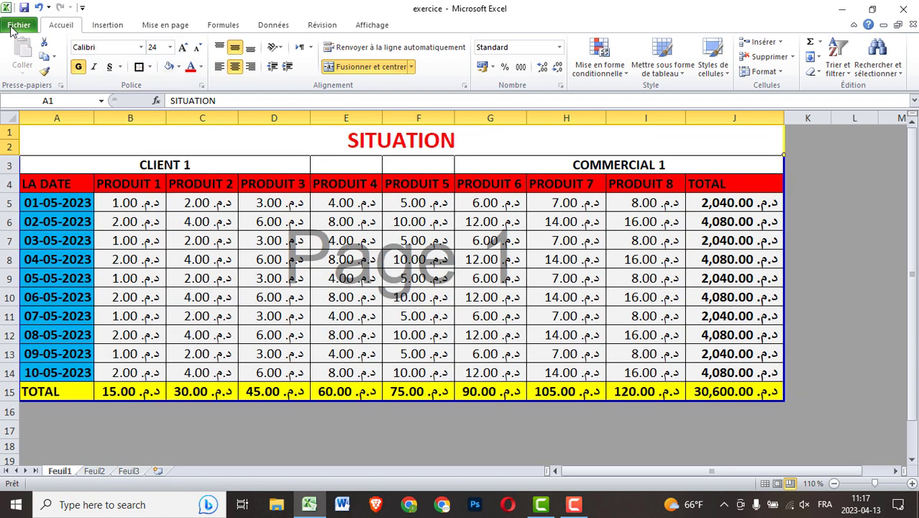
Review the print preview, then go back to the worksheet
click(17, 26)
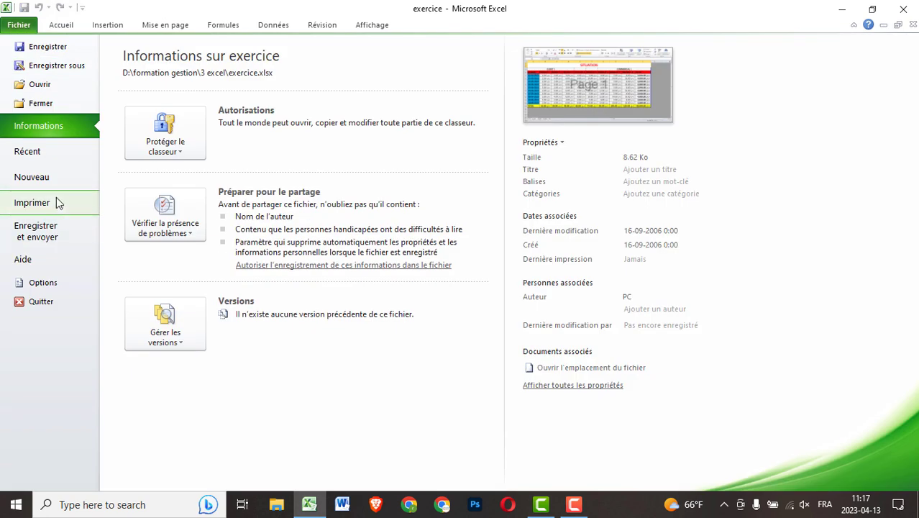
click(58, 203)
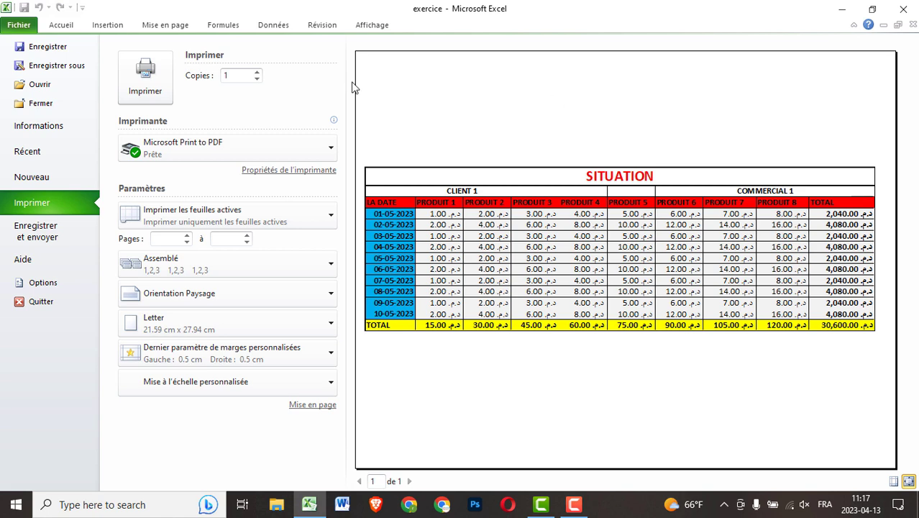
click(68, 29)
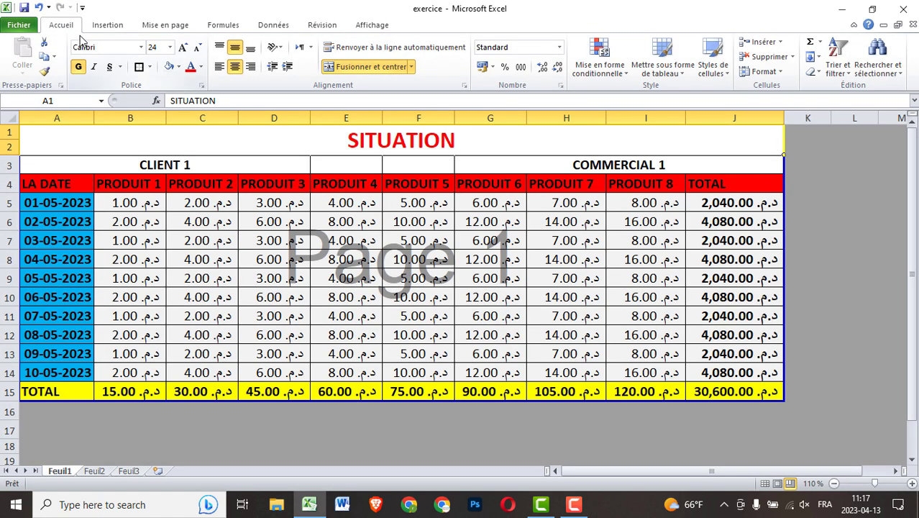
Enter 1 in every product cell B5 through I5, making J5 total 360.00
click(144, 204)
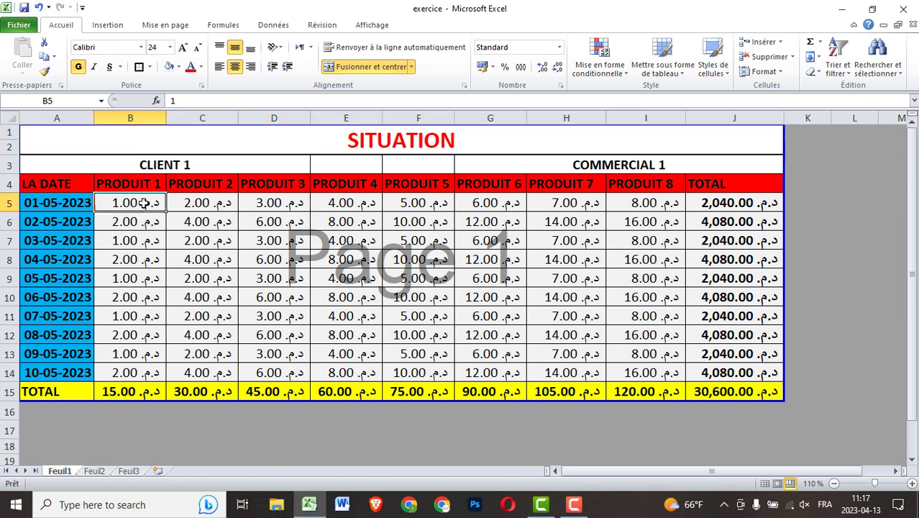
text(1)
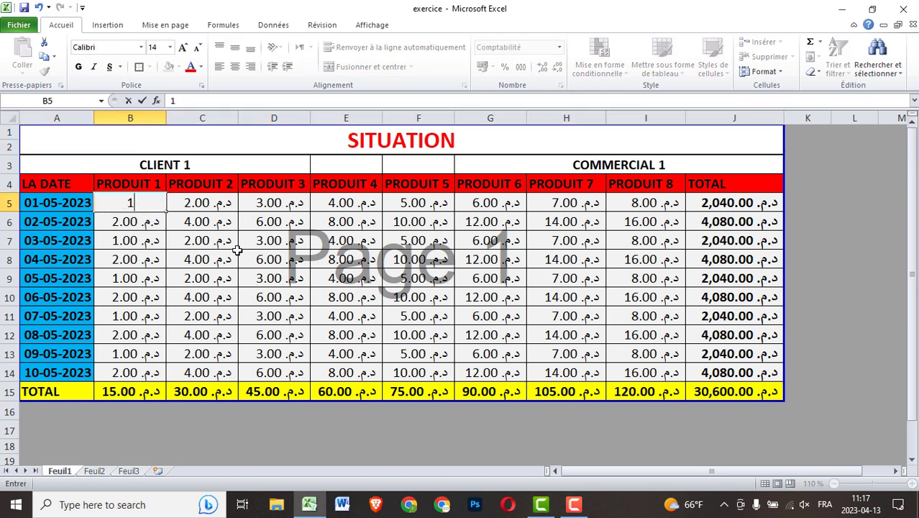
key(Tab)
text(1)
key(Tab)
text(1)
key(Tab)
text(1	1)
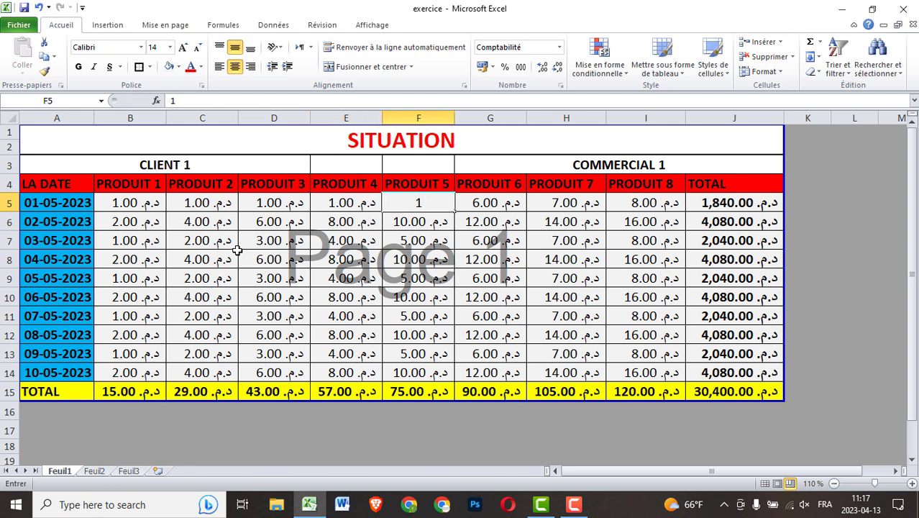
text(	1	1)
key(Tab)
text(1)
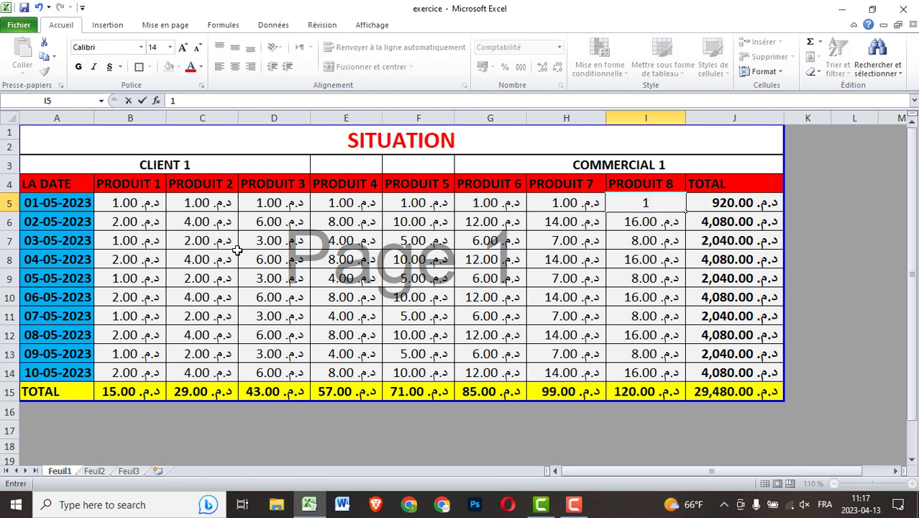
key(Return)
Launch Calculator with Win+R, verify 10+20+30+40+50+60+70+80 = 360, and close it
key(super+r)
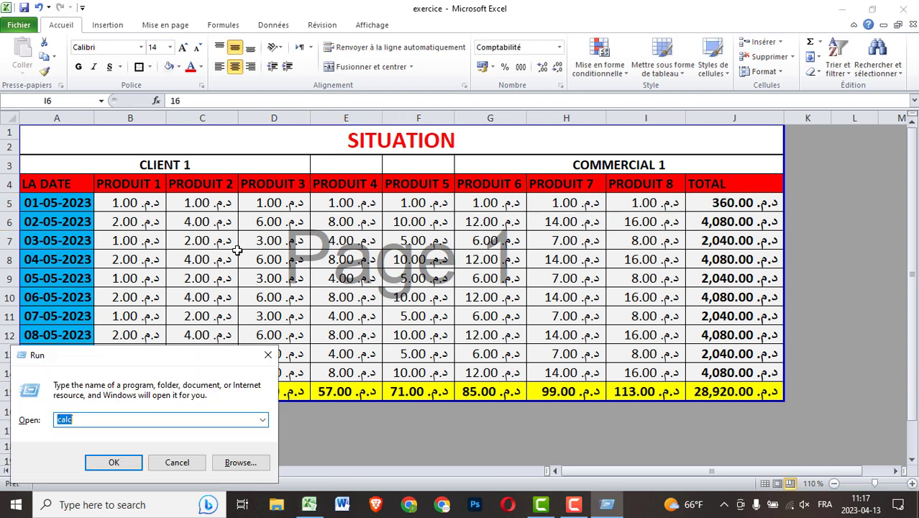
key(Return)
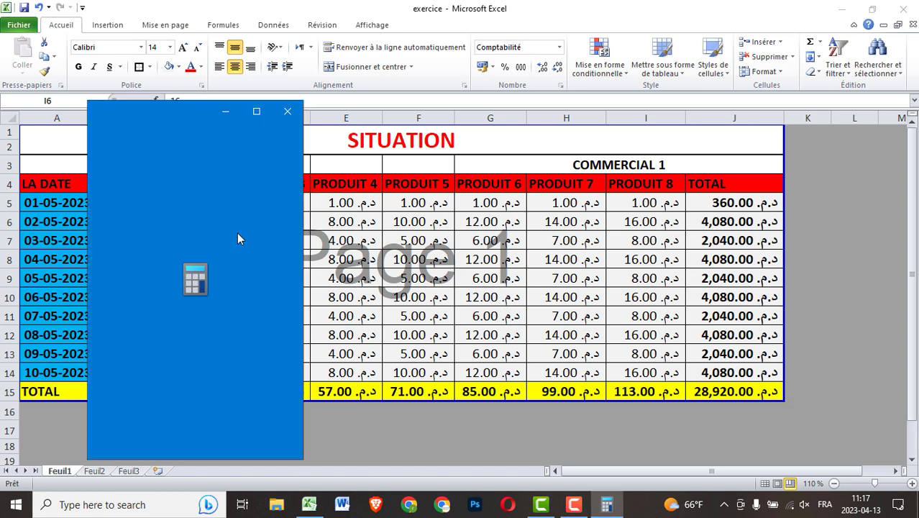
text(10+)
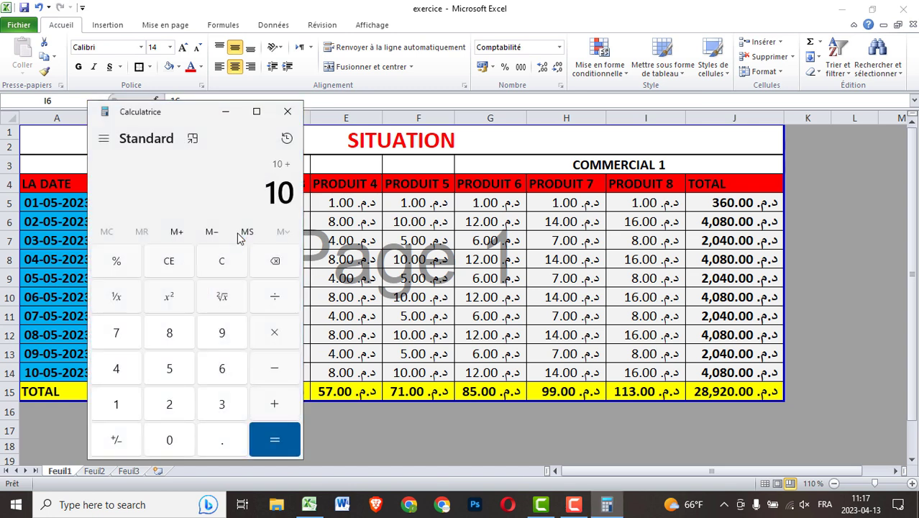
text(20+30+40)
text(+50+60+)
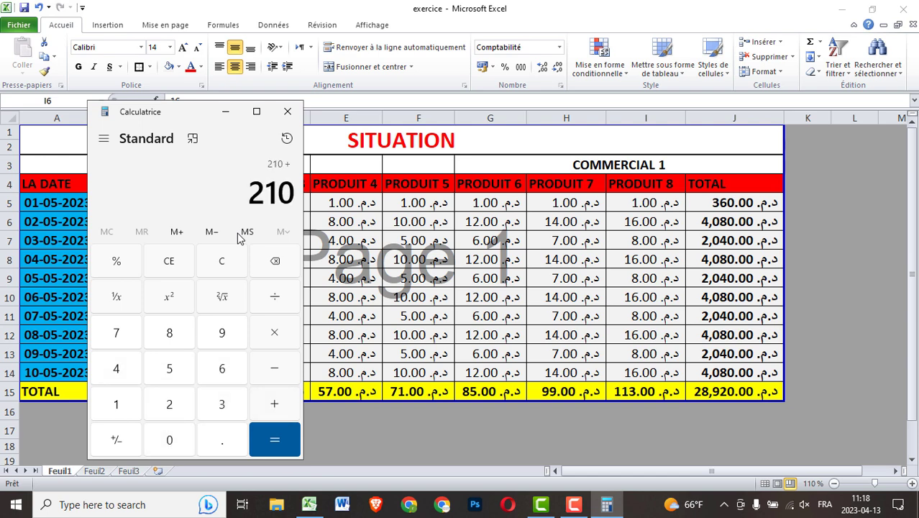
text(70+80)
key(Return)
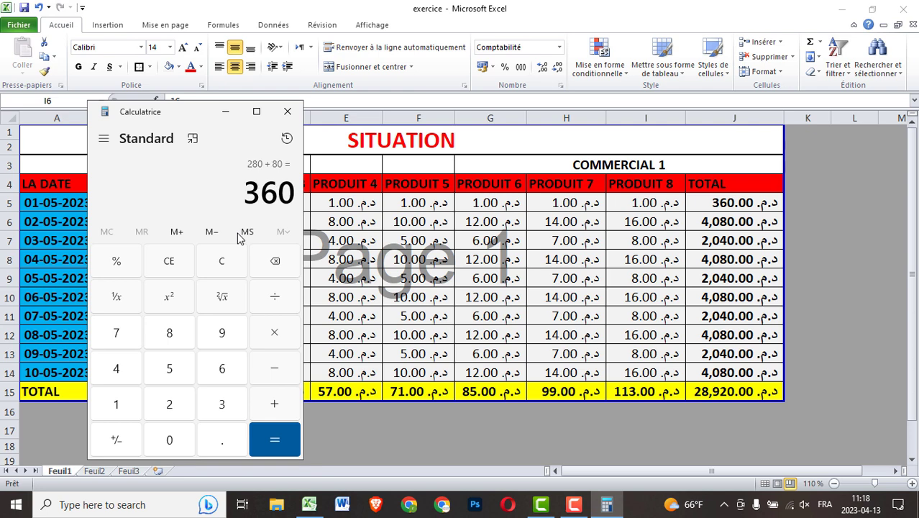
click(287, 111)
Undo the I5 edit back to 8.00, restoring the 920.00 row total, and reselect the SITUATION title
click(38, 9)
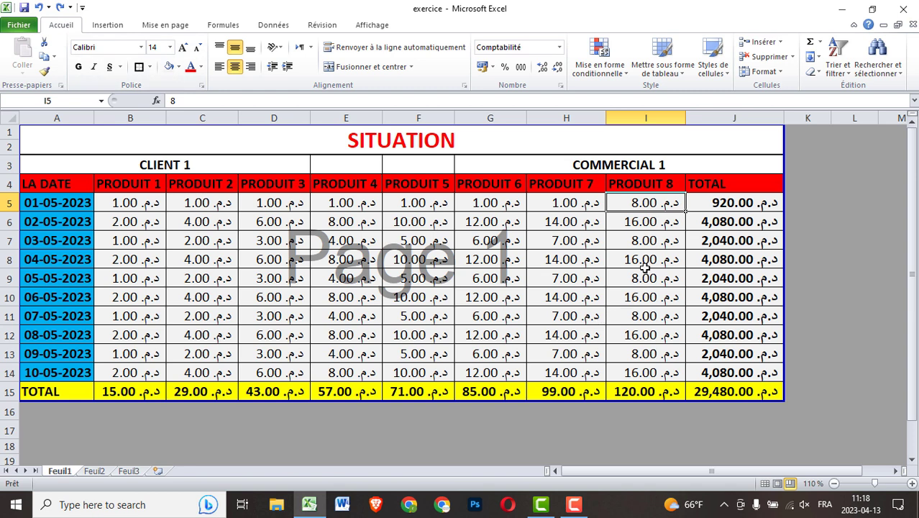
click(607, 141)
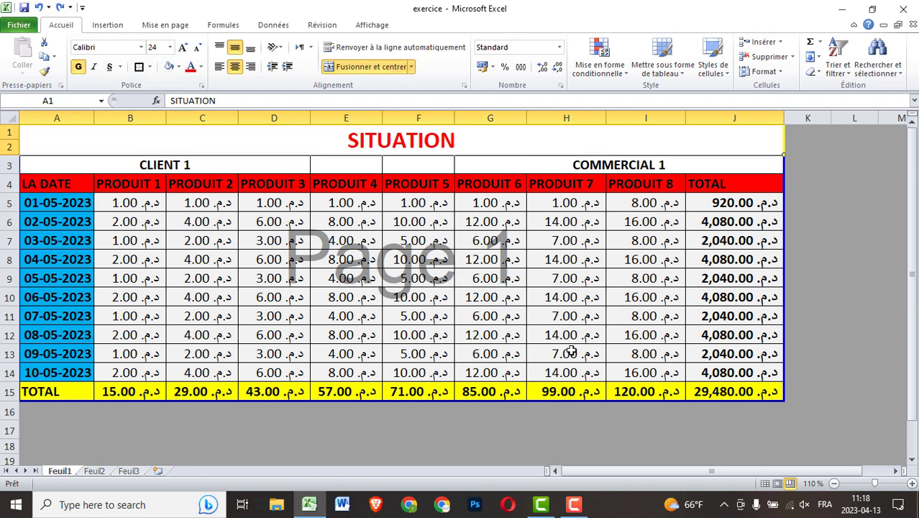
click(574, 311)
click(448, 145)
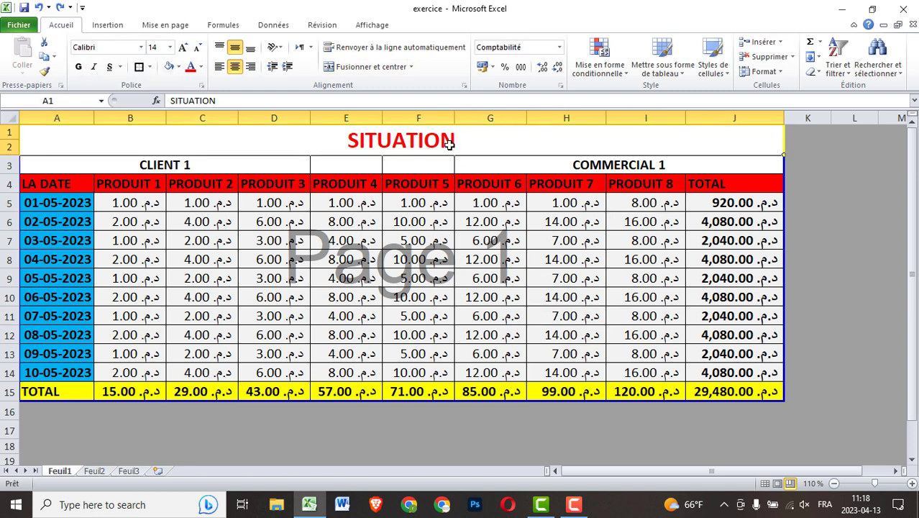